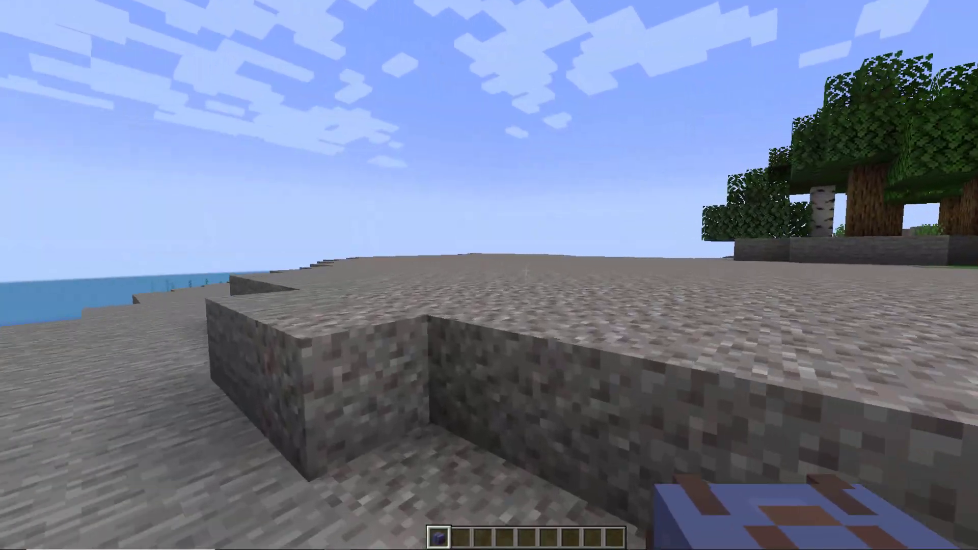
Step: Walk along the shore in third-person view, opening and closing the backpack along the way
key("F5")
key("F5")
key("F5")
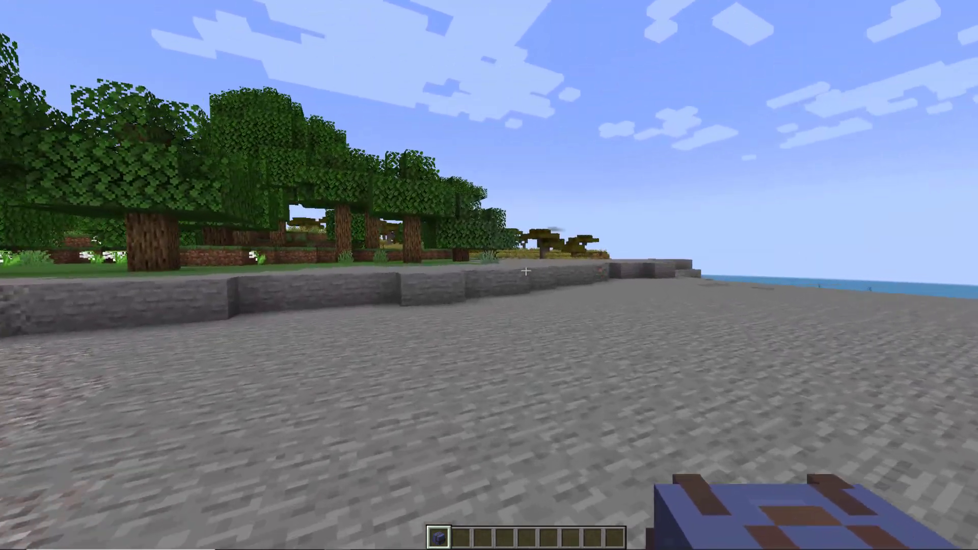
key("w")
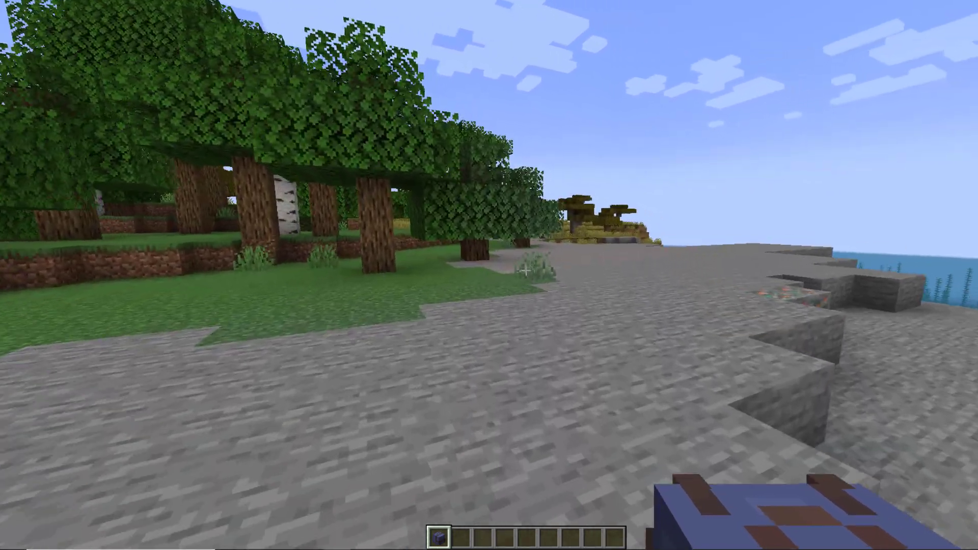
key("w")
key("1")
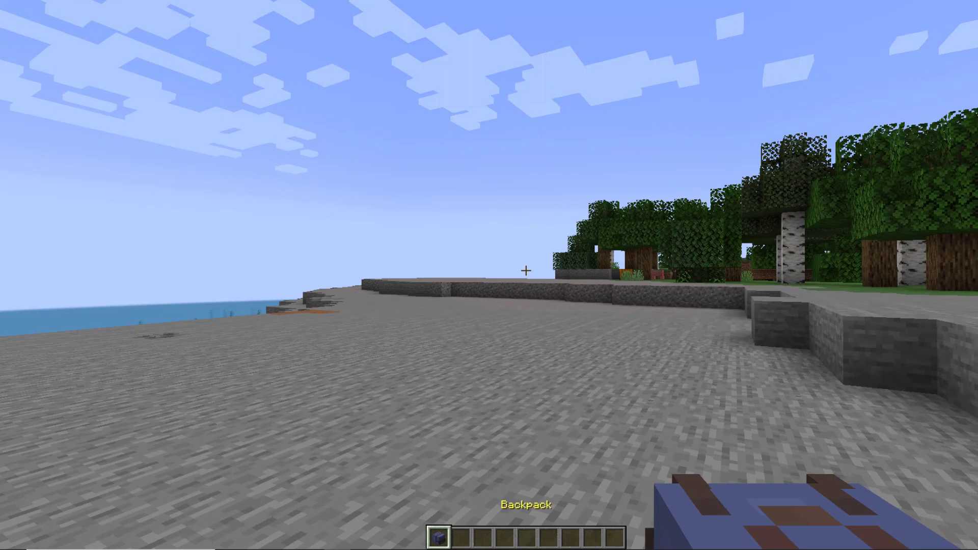
right_click(526, 270)
key("Escape")
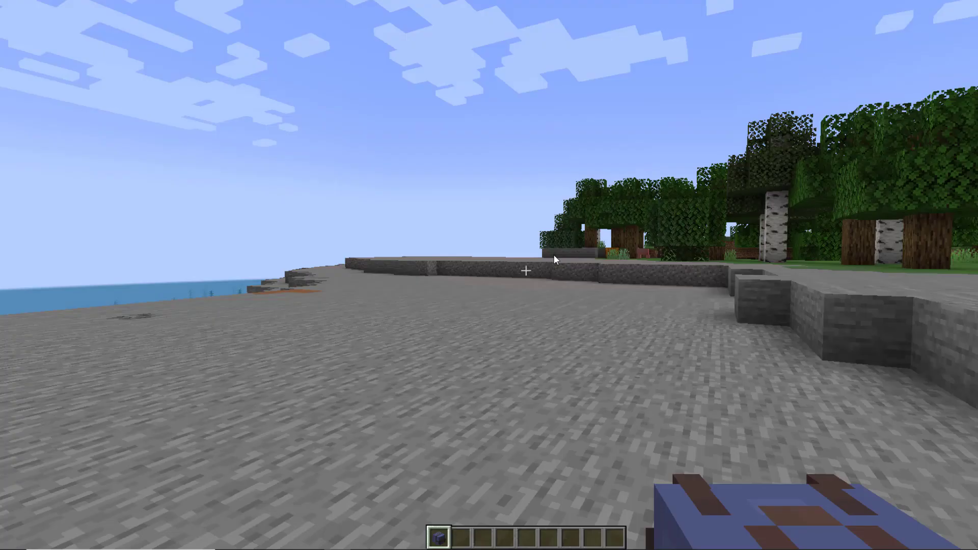
key("w")
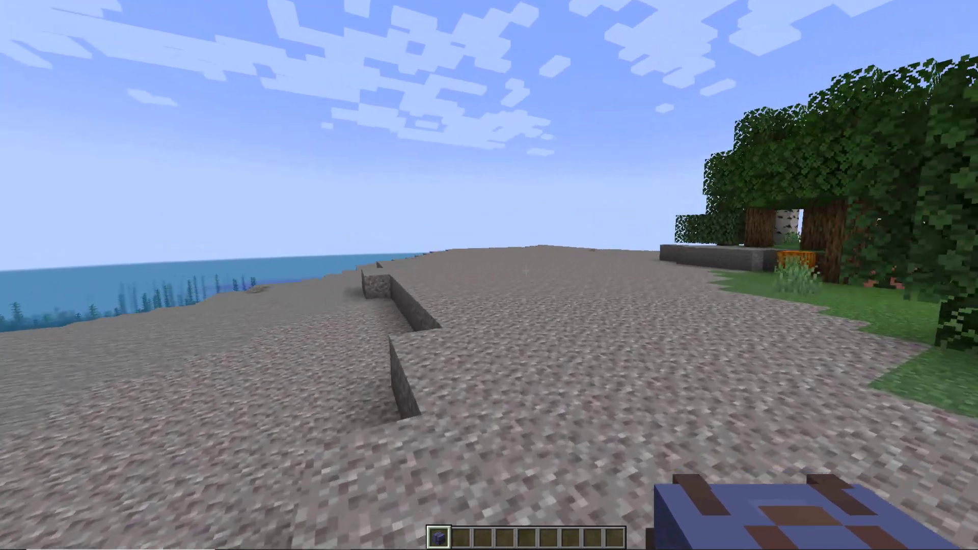
key("w")
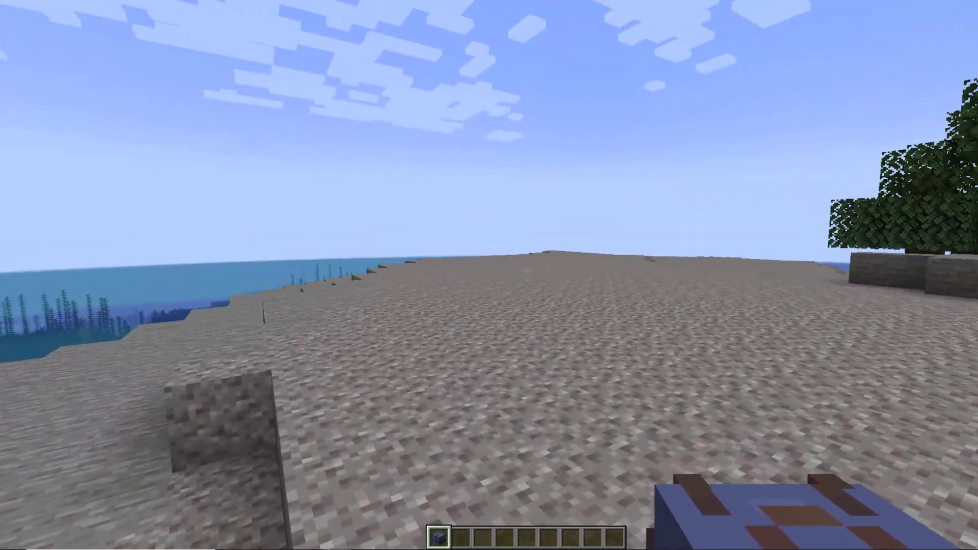
right_click(526, 270)
key("Escape")
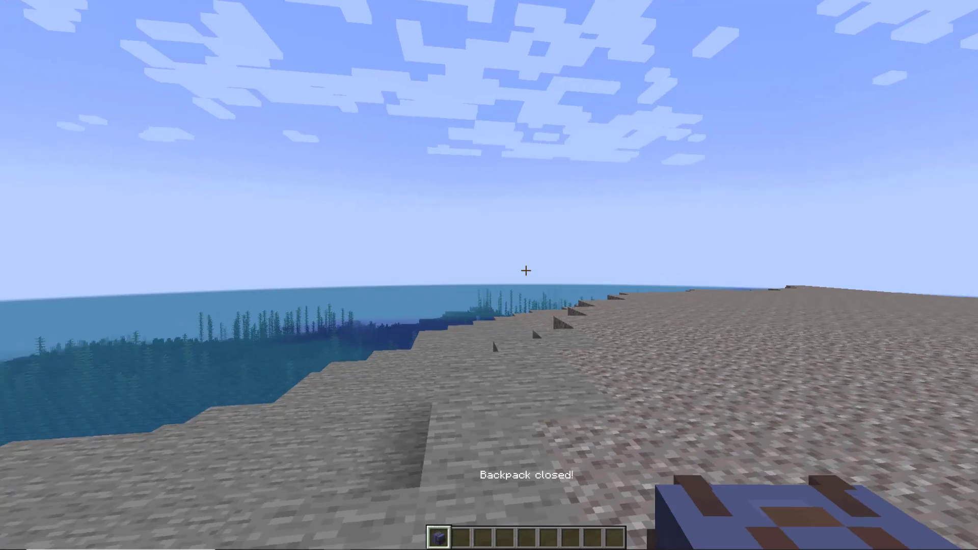
Step: Open the backpack to show its contents, then keep walking toward the stone steps
key("w")
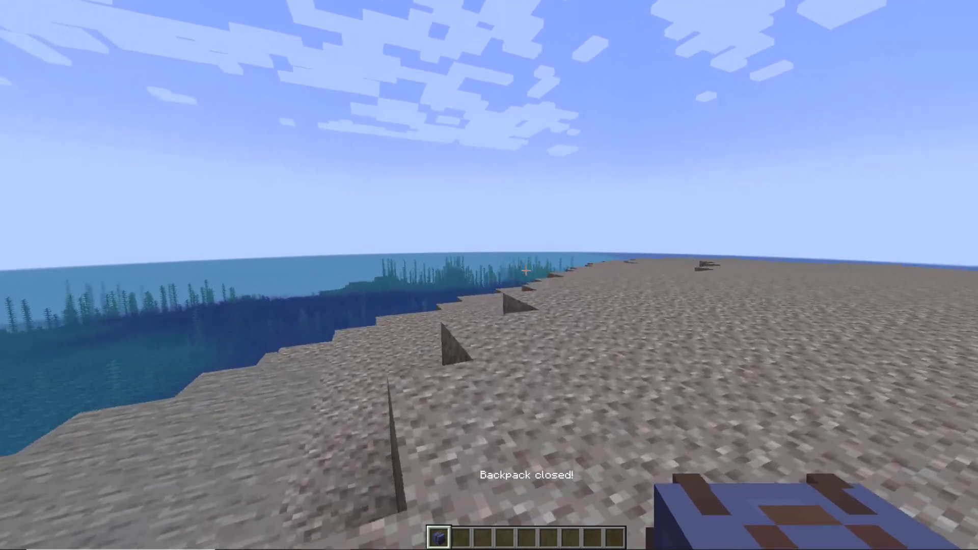
right_click(526, 271)
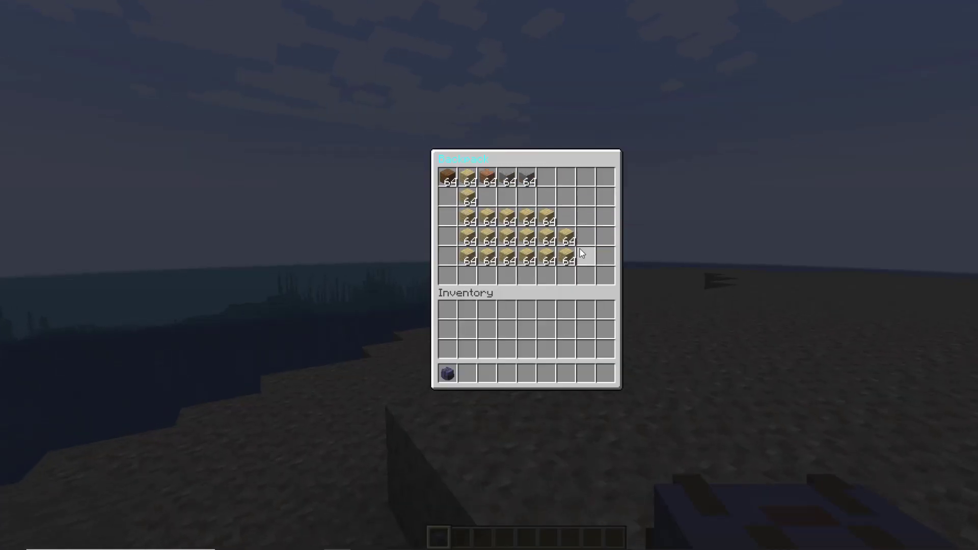
key("Escape")
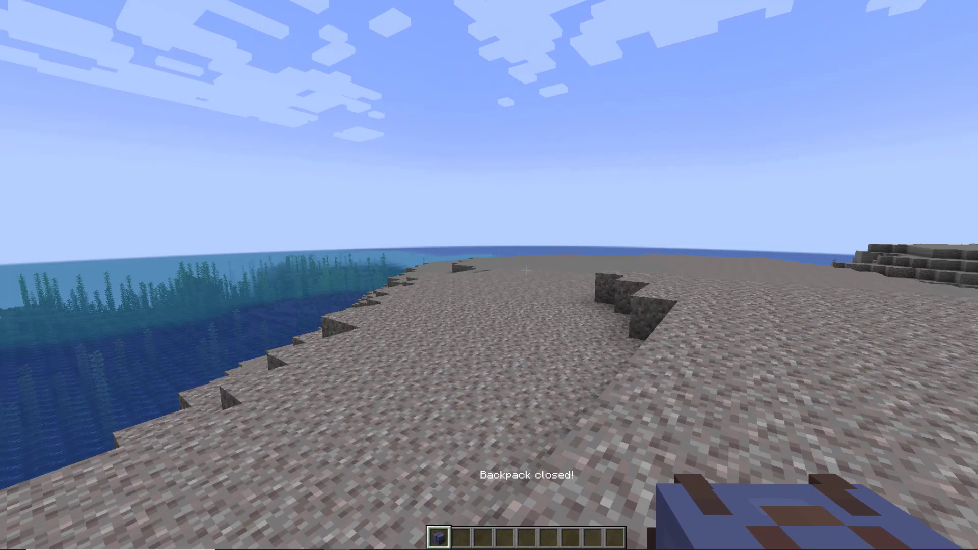
key("w")
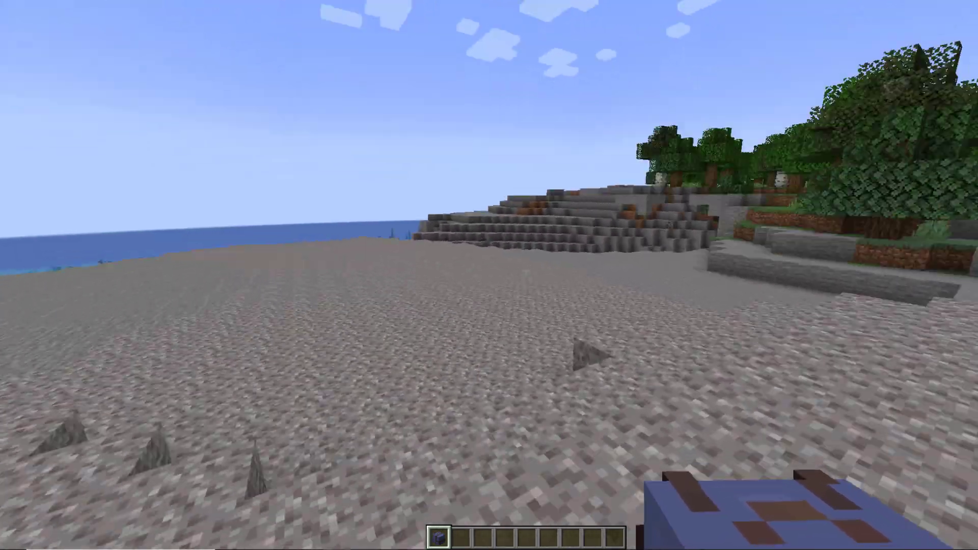
key("w")
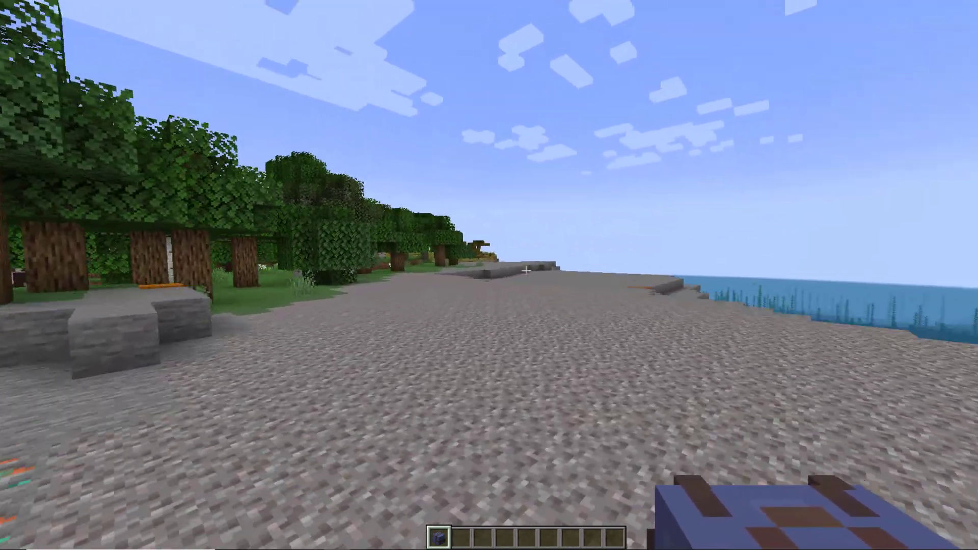
key("w")
Step: Move the backpack to the third hotbar slot and open it from there
key("e")
left_click(439, 327)
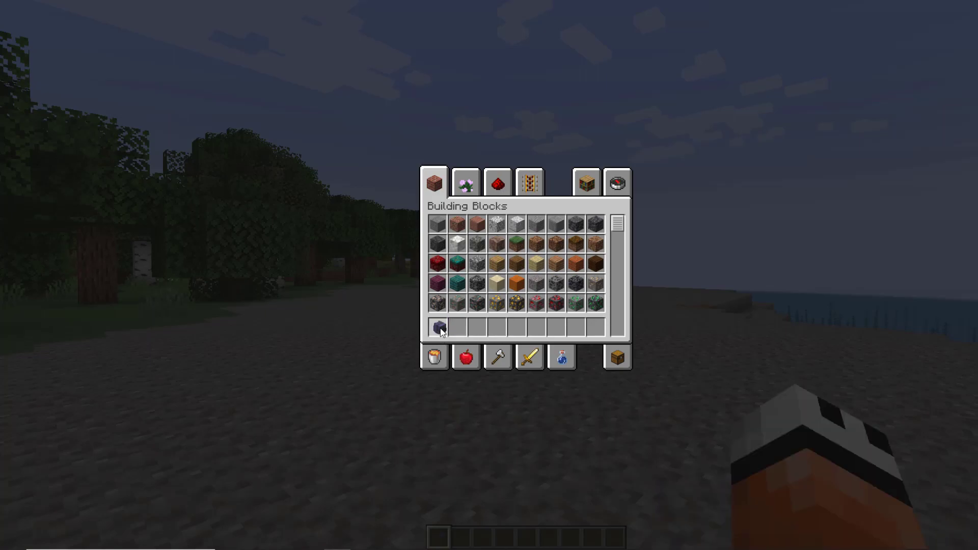
left_click(477, 327)
key("e")
key("3")
right_click(525, 270)
key("e")
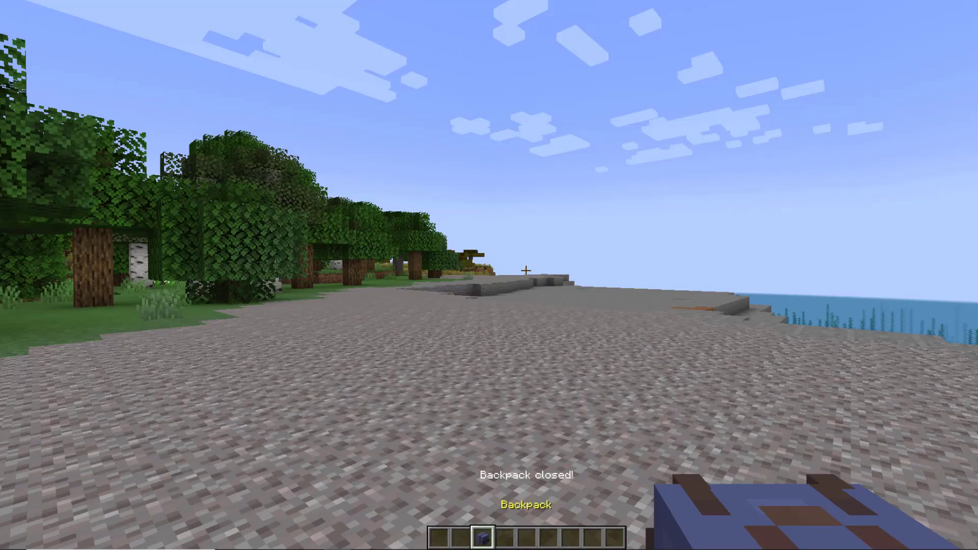
Step: Run /bp and move a 64-block stack from the backpack into the hotbar
key("slash")
type("bp")
key("Return")
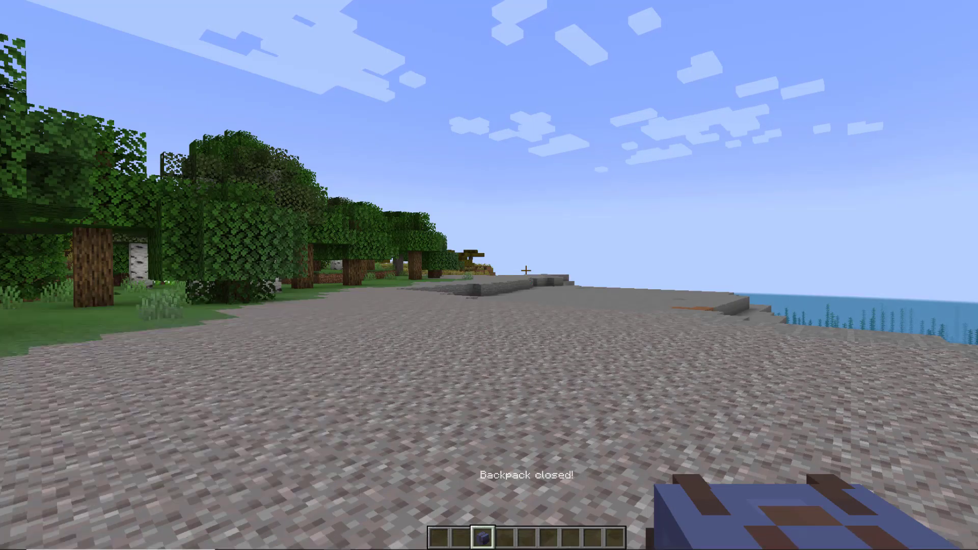
left_click(522, 241)
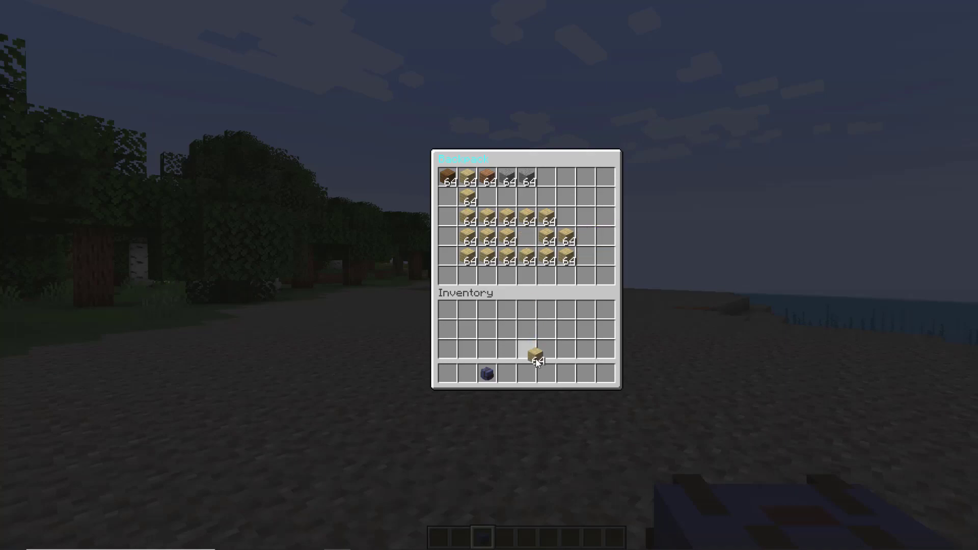
left_click(527, 374)
Step: Open another player's empty backpack with /bp open <player name>, then close it
key("e")
key("t")
scroll(540, 276, "up", 1)
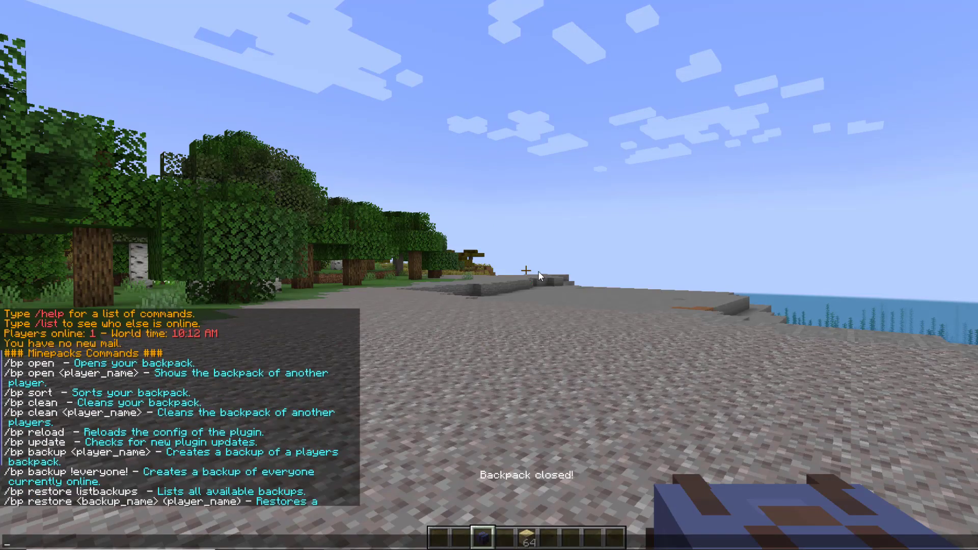
type("tbp")
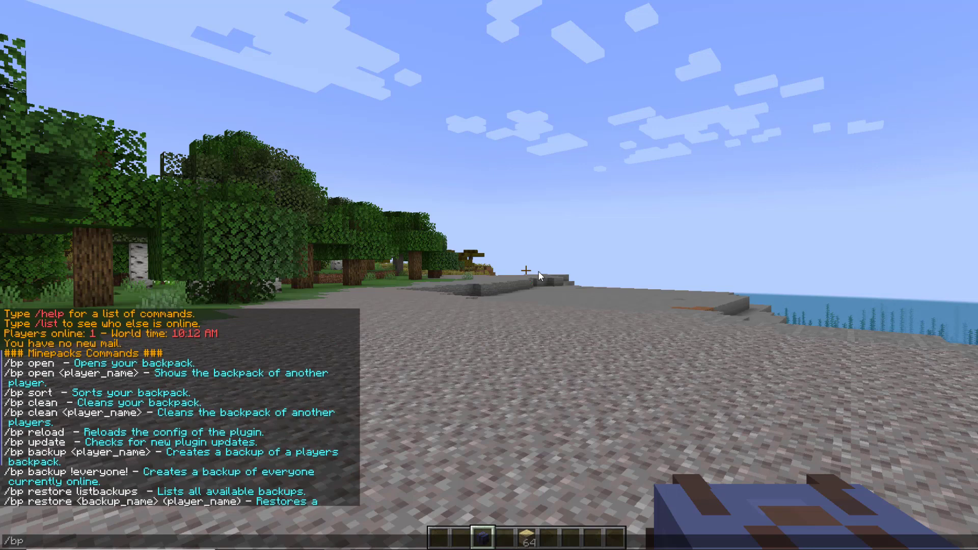
type(" opew")
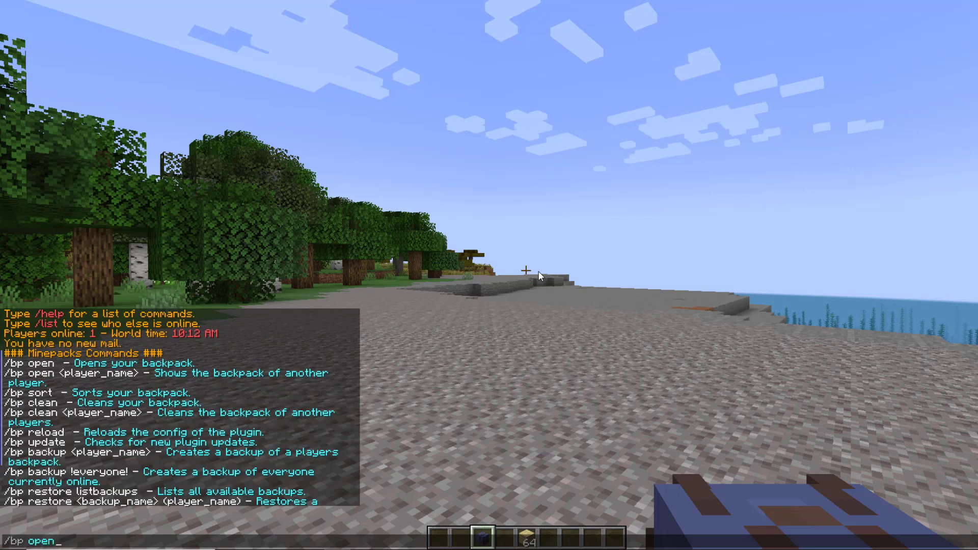
type(" ltjin")
key("Return")
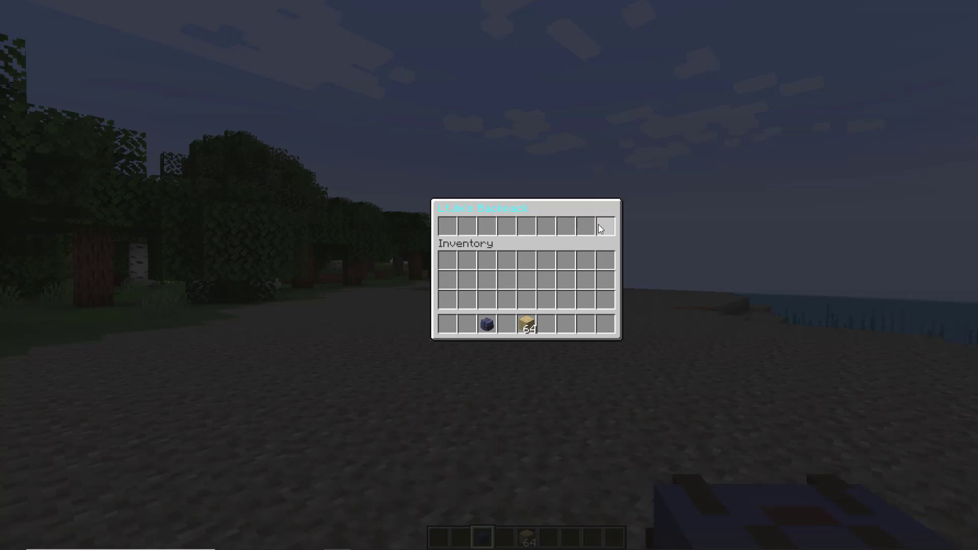
key("Escape")
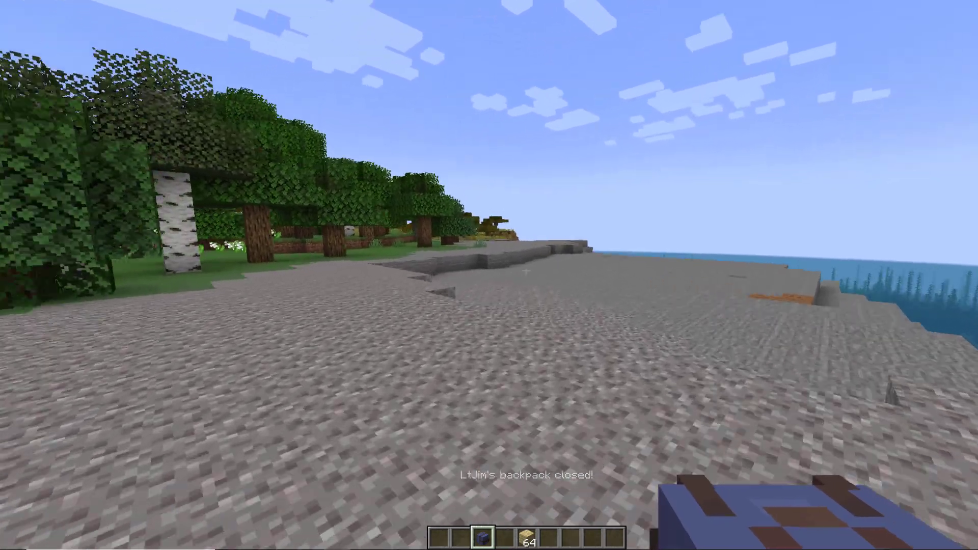
Step: Cancel a half-typed /bp command and put the 64 sandstone back into the backpack
key("w")
key("t")
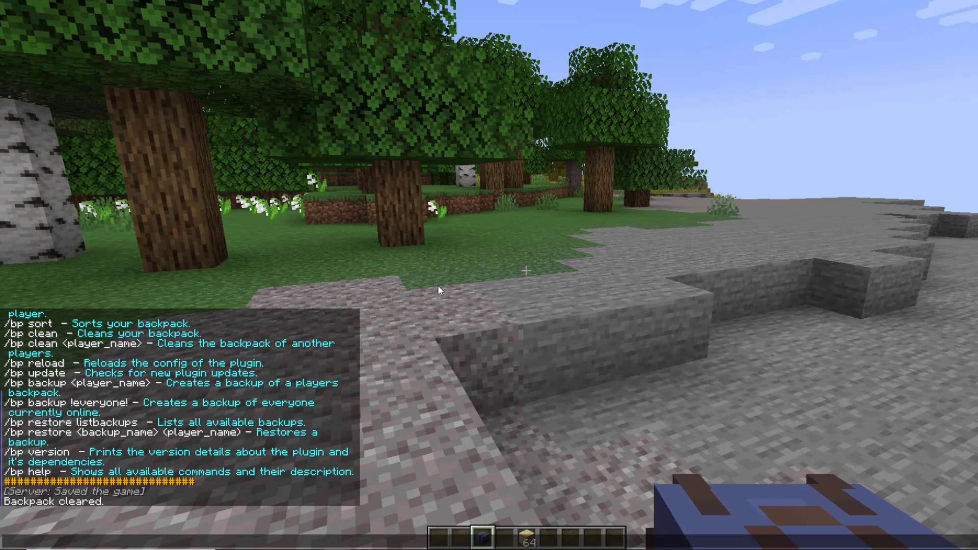
type("/bp clean")
key("Escape")
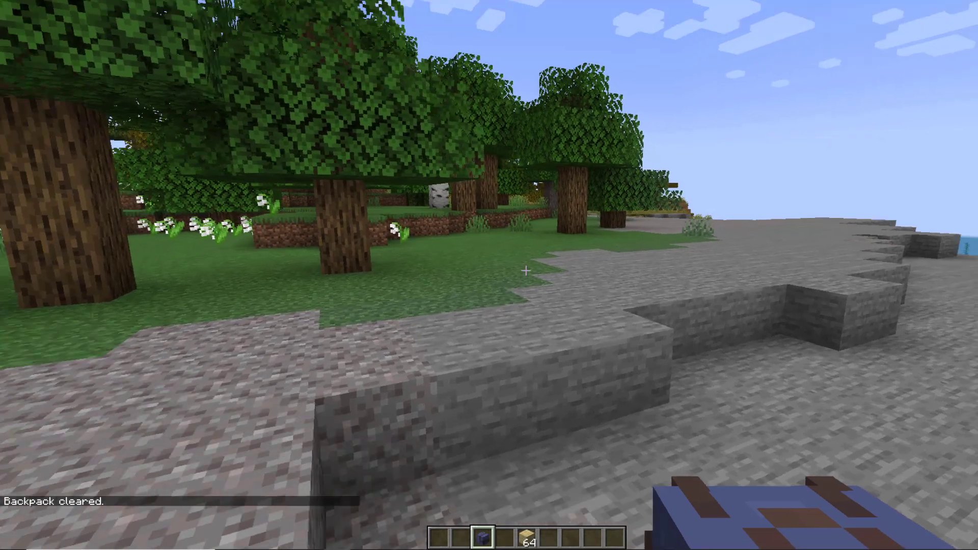
right_click(525, 271)
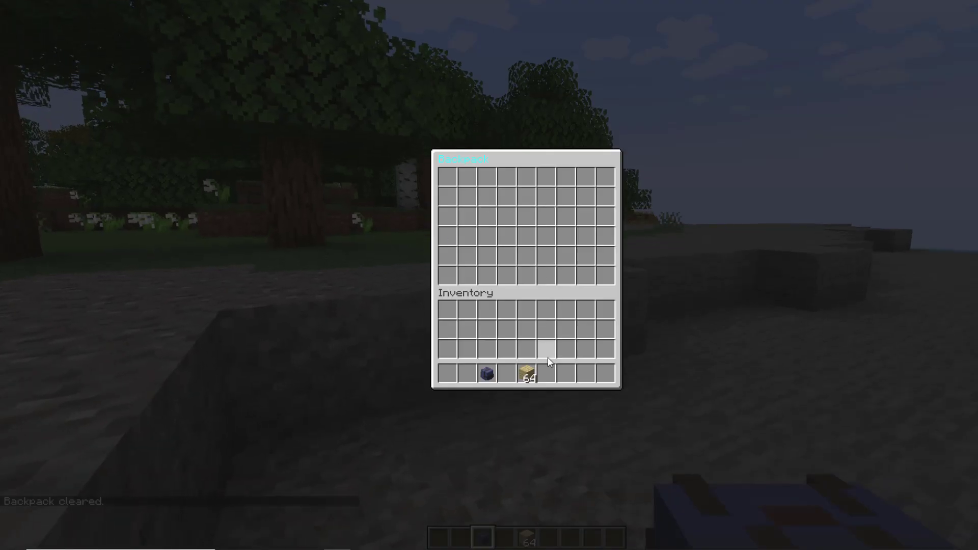
left_click(534, 372, "shift")
key("Escape")
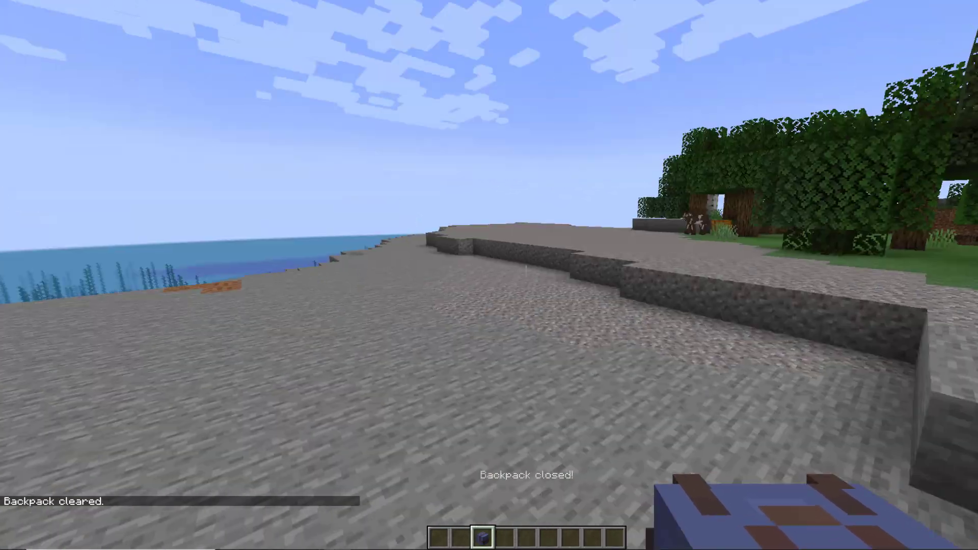
Step: Check the Survival inventory tab, then reopen the backpack to confirm its contents
key("e")
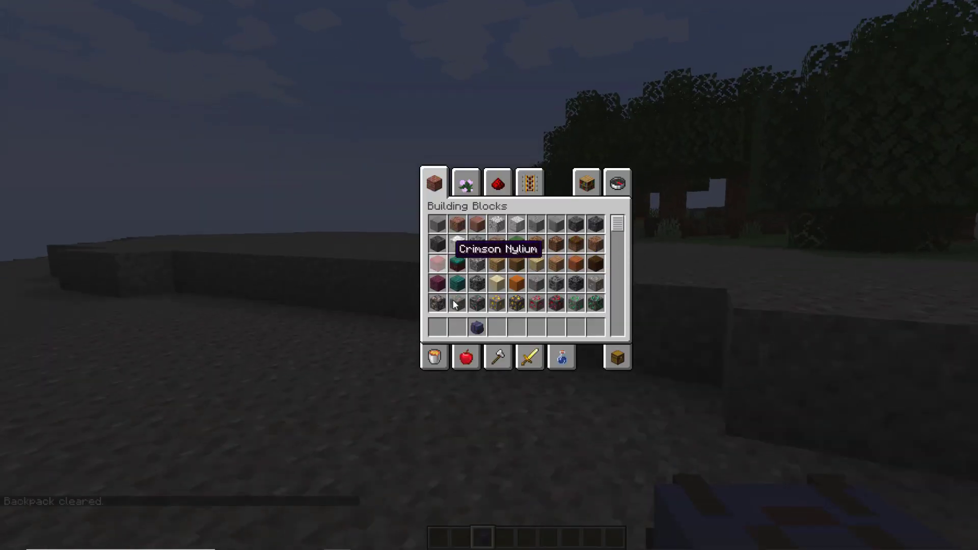
left_click(623, 361)
key("Escape")
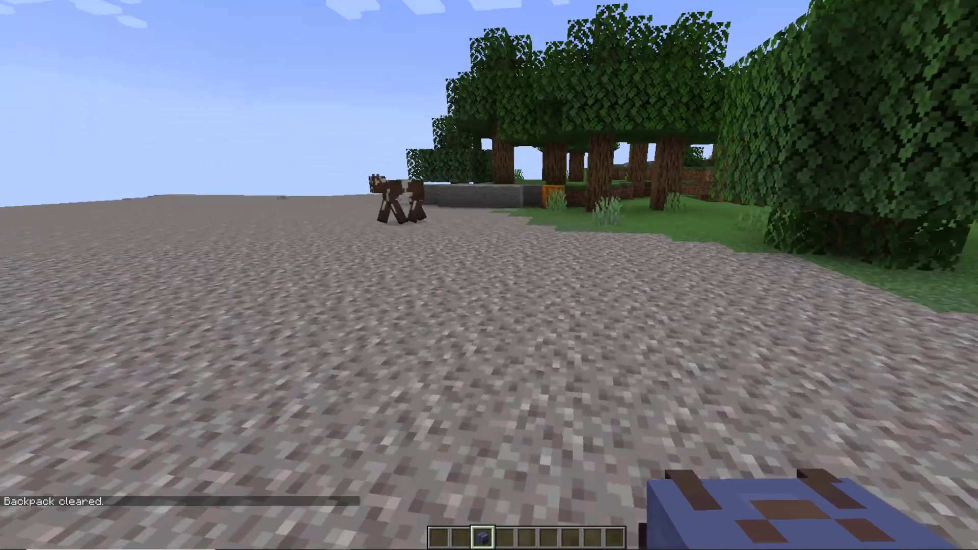
key("w")
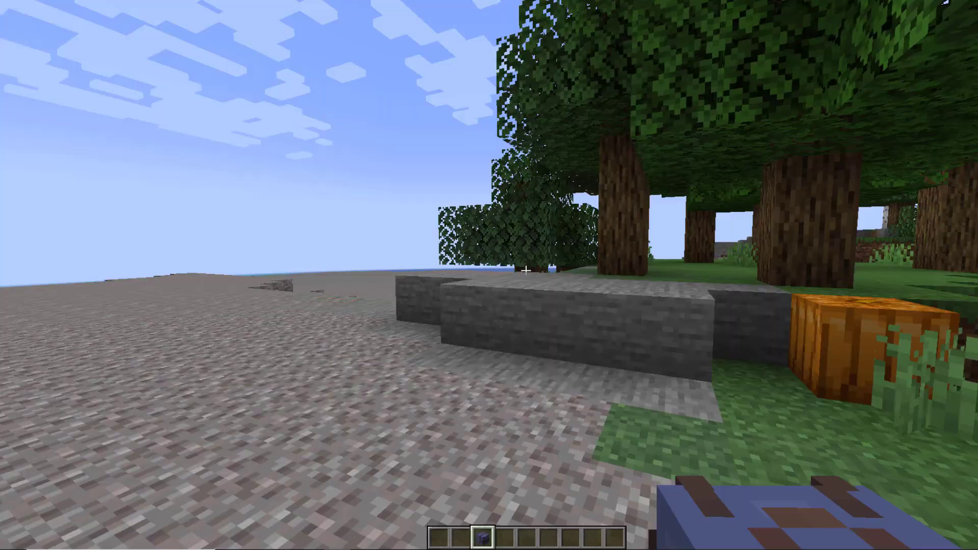
right_click(525, 270)
key("Escape")
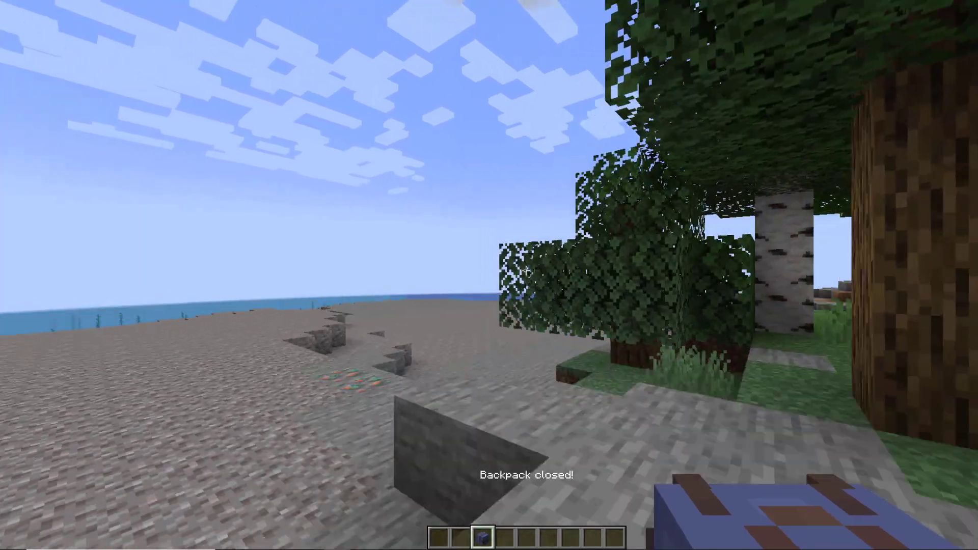
Step: Run /bp reload, /bp update, /bp help and /bp backup for the player in chat
type("t")
type("/bp")
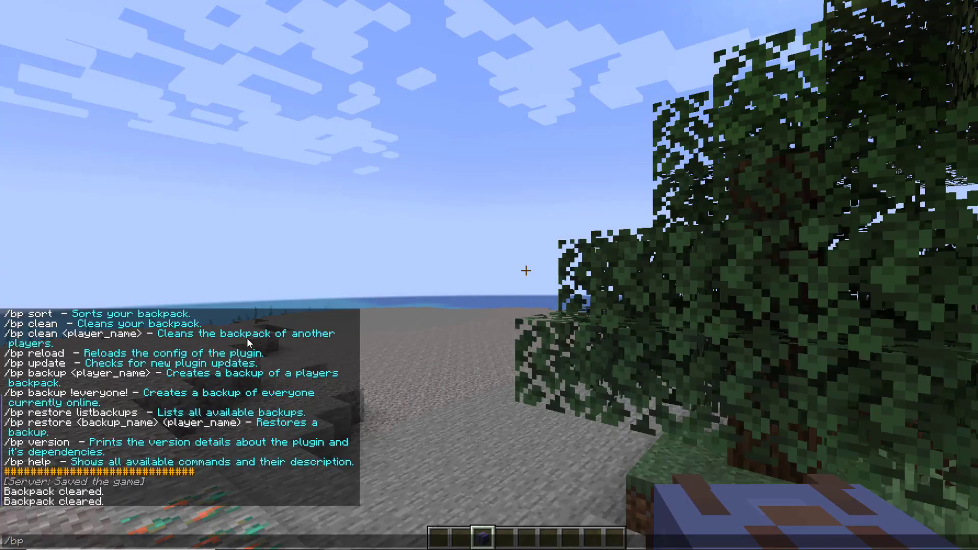
type(" reload")
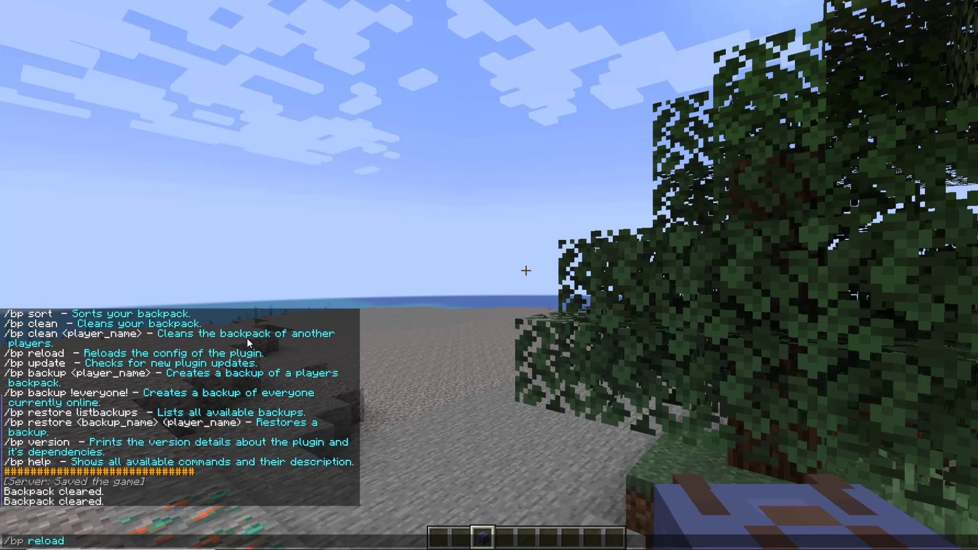
key("Return")
key("Up")
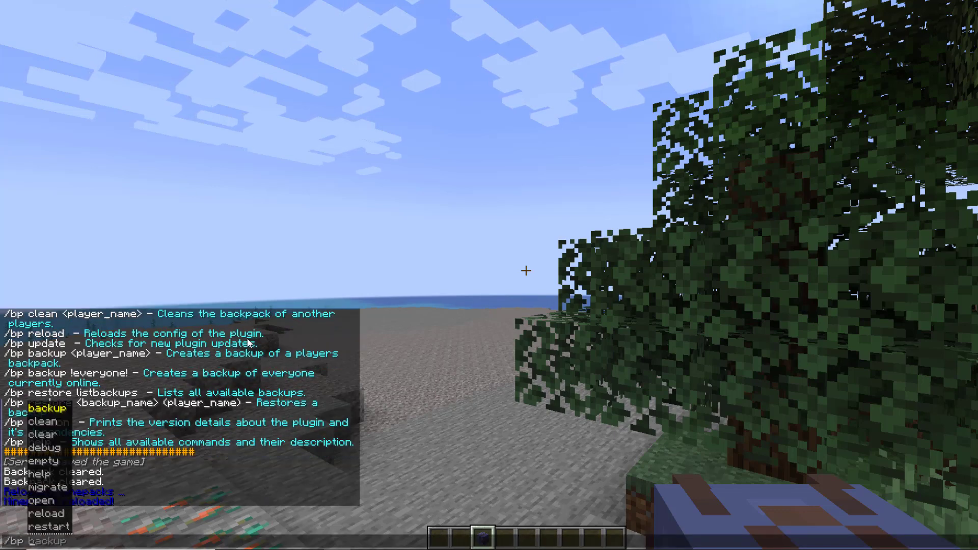
key("Return")
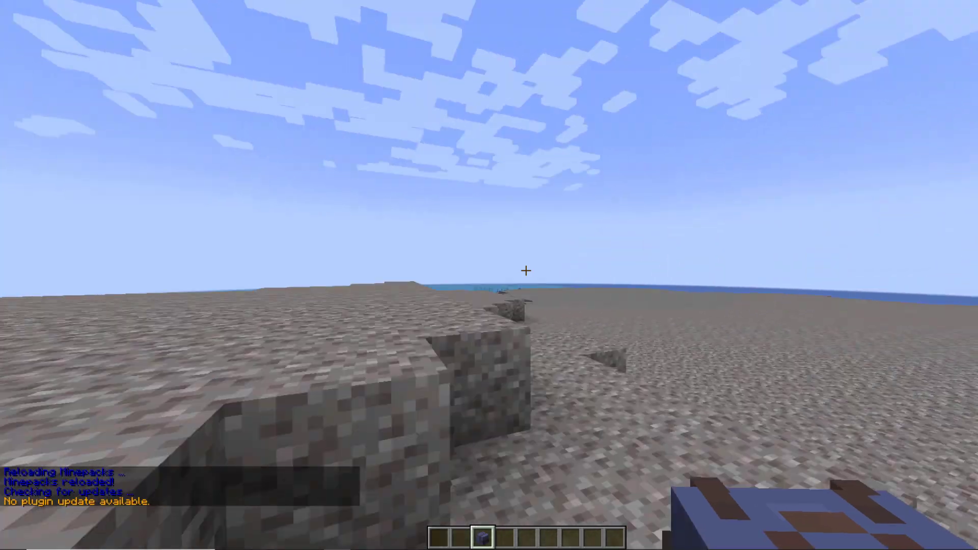
type("t/bp help")
key("Return")
key("t")
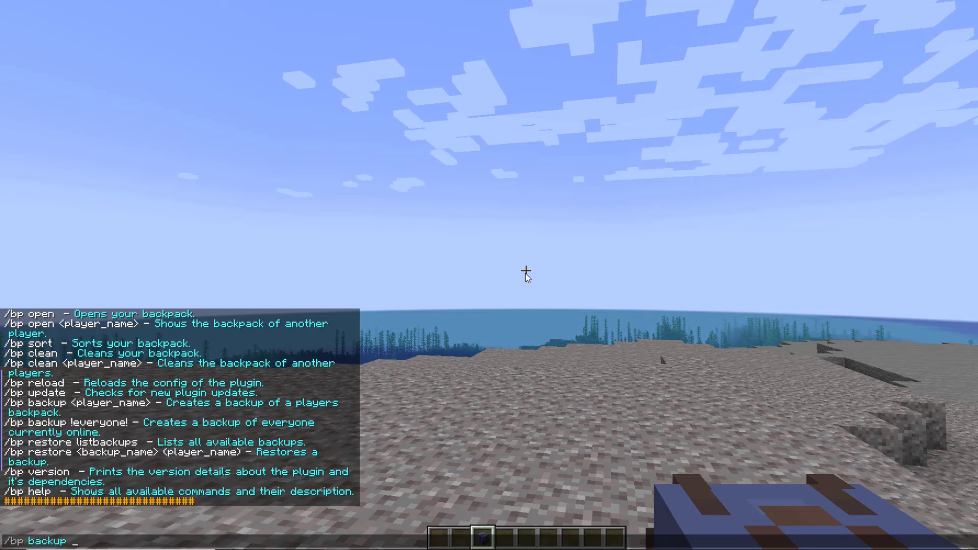
key("Return")
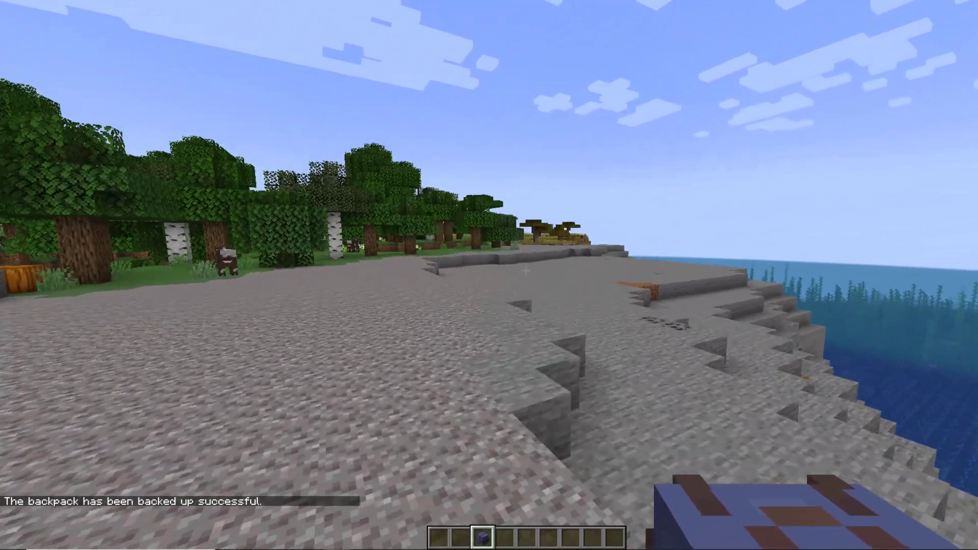
Step: Move the backpack item to hotbar slot 6 and view the player in third person
right_click(526, 272)
key("Escape")
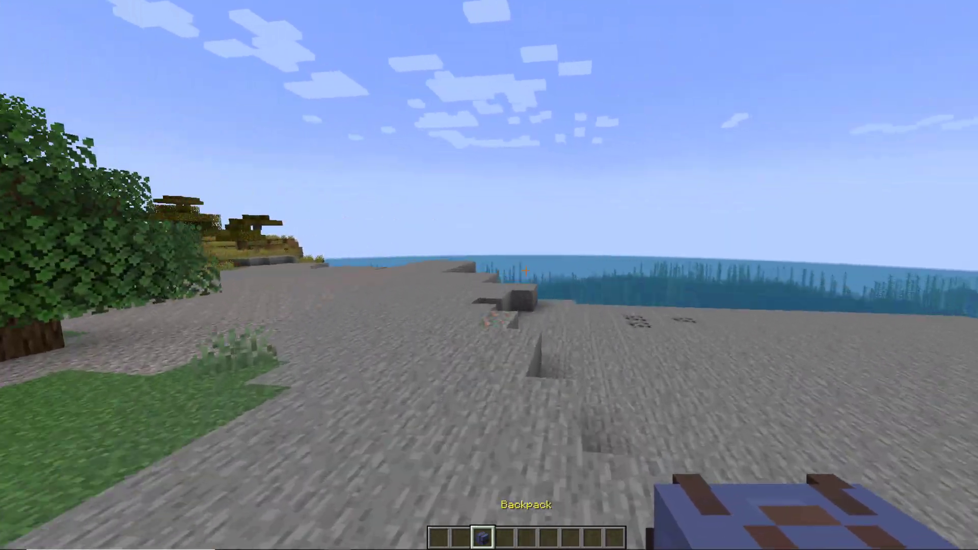
right_click(525, 271)
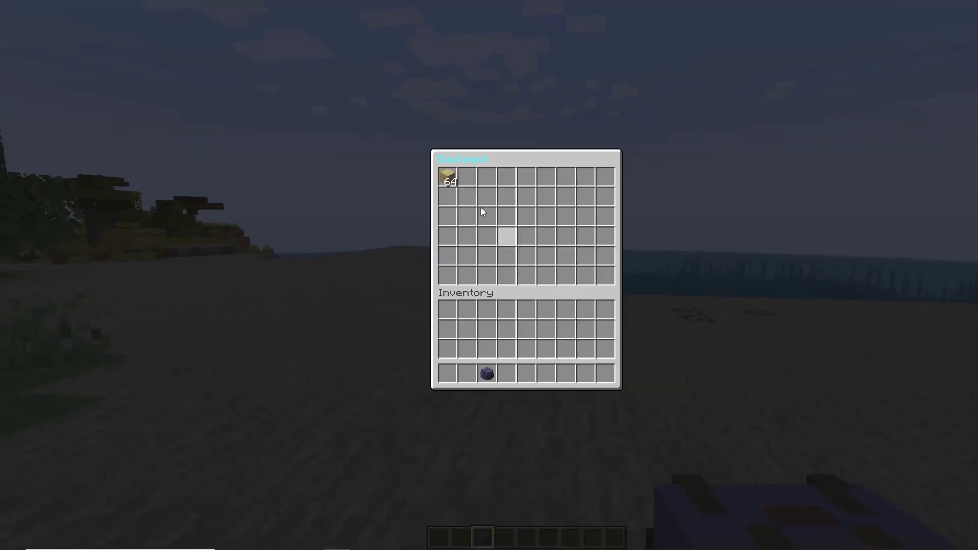
key("e")
key("e")
left_click(479, 330)
left_click(536, 328)
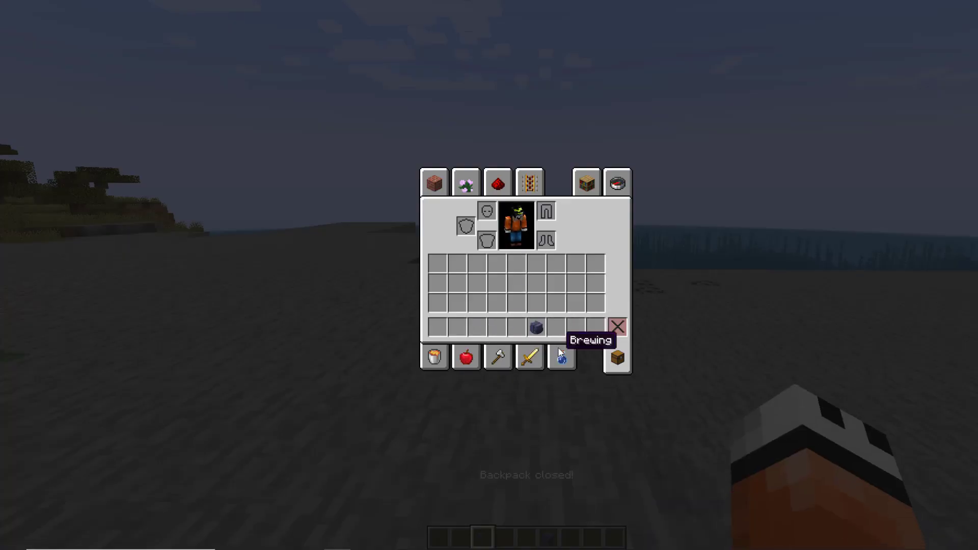
key("e")
key("6")
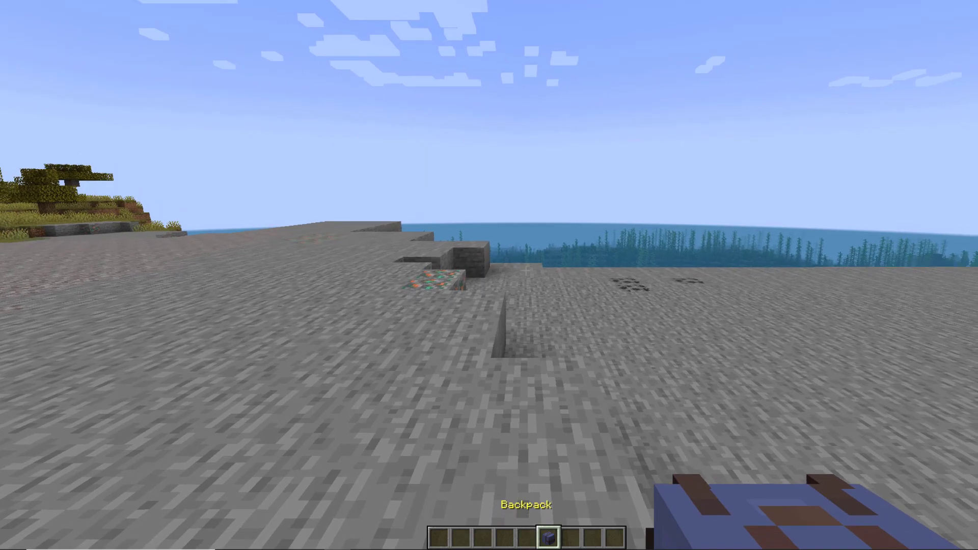
key("F5")
key("F5")
key("F5")
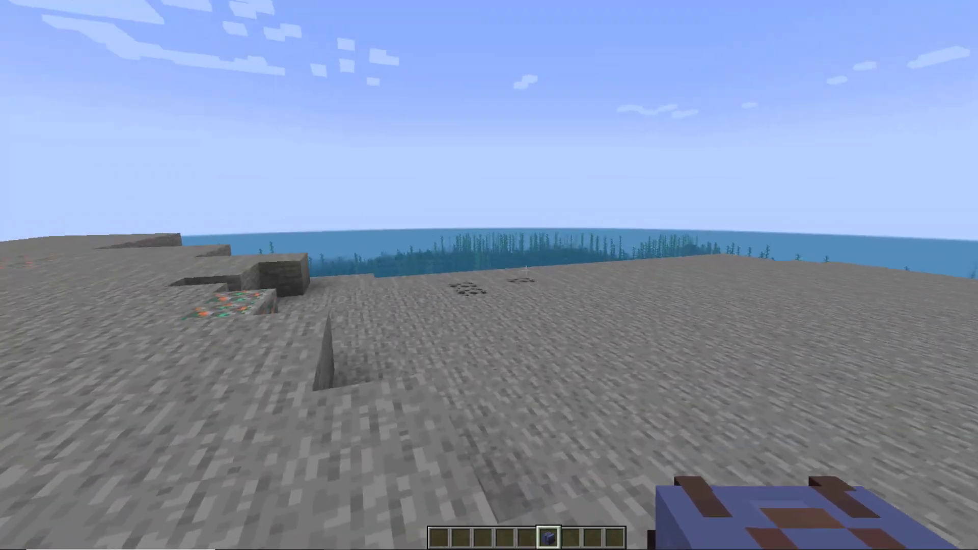
key("w")
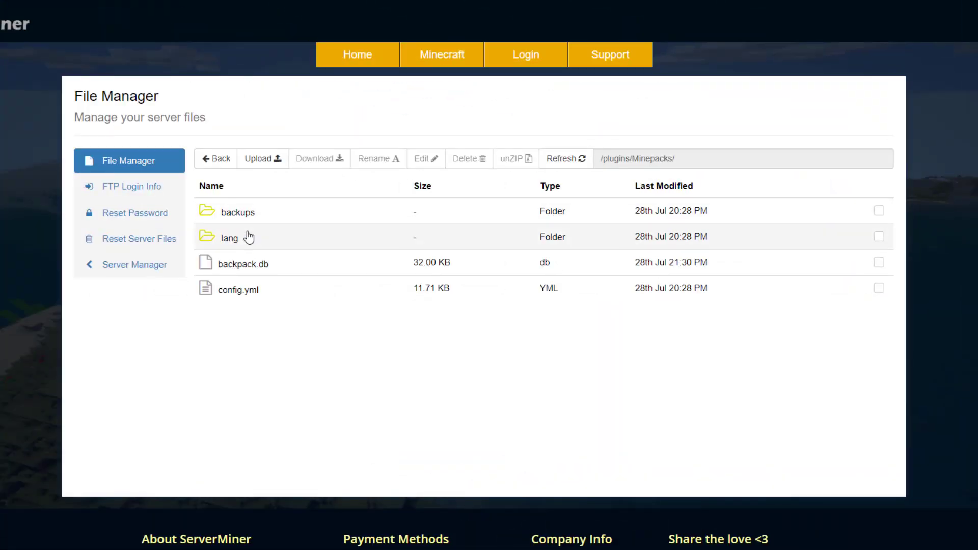
Step: Open config.yml and highlight Language: en, the BackpackTitle lines and DropOnDeath
double_click(251, 290)
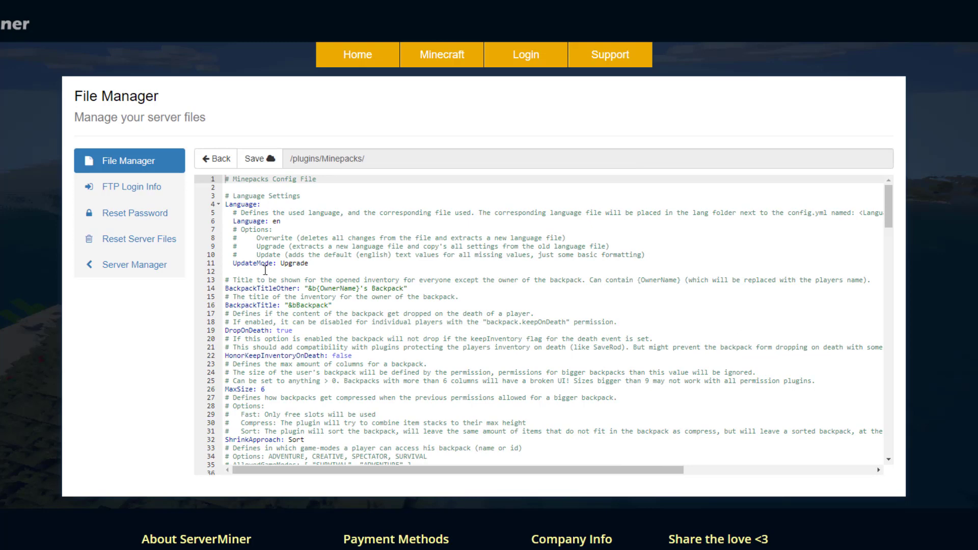
left_click_drag(281, 222, 269, 221)
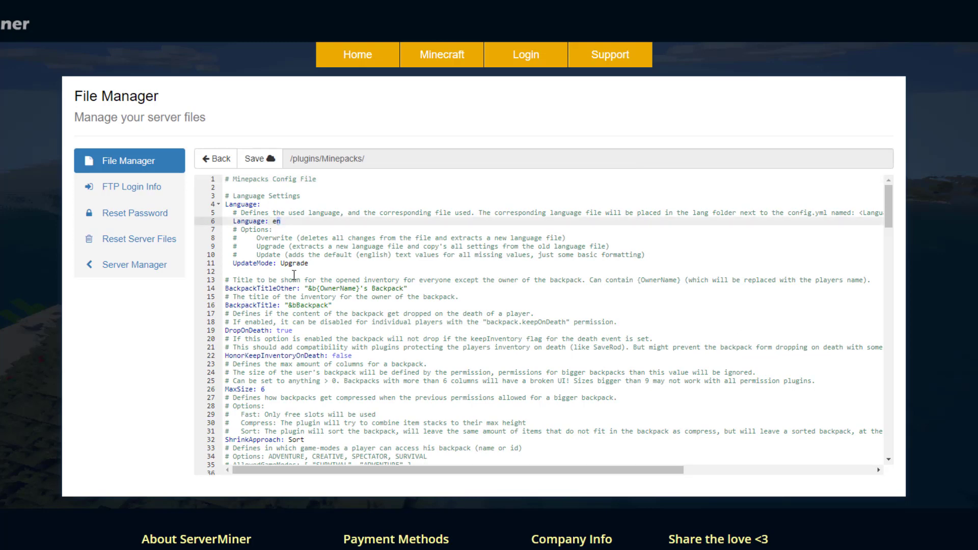
left_click(306, 289)
scroll(305, 294, "down", 1)
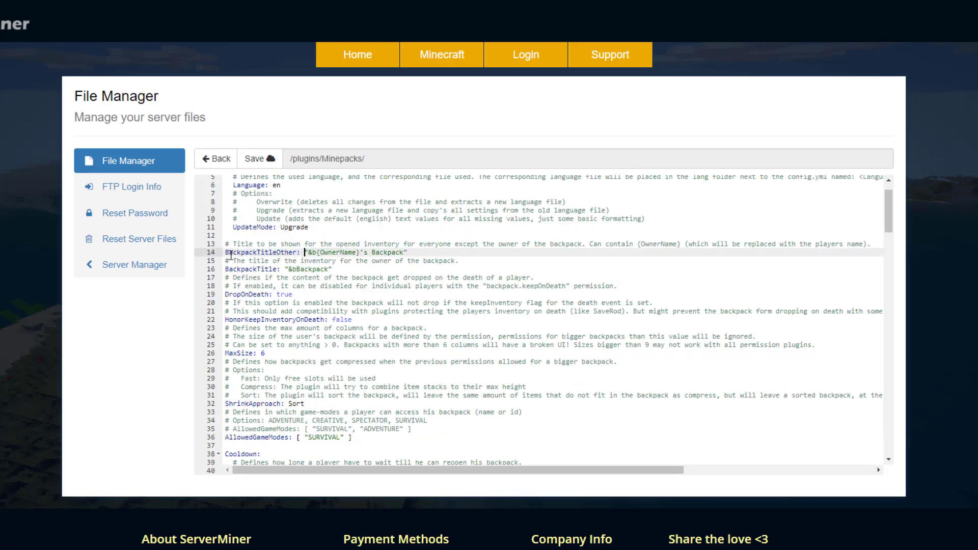
left_click_drag(231, 256, 361, 253)
left_click(317, 270)
left_click(363, 292)
Step: Point out backpack.keepOnDeath, MaxSize and AllowedGameModes [SURVIVAL], then scroll to FullInventory
scroll(355, 290, "down", 3)
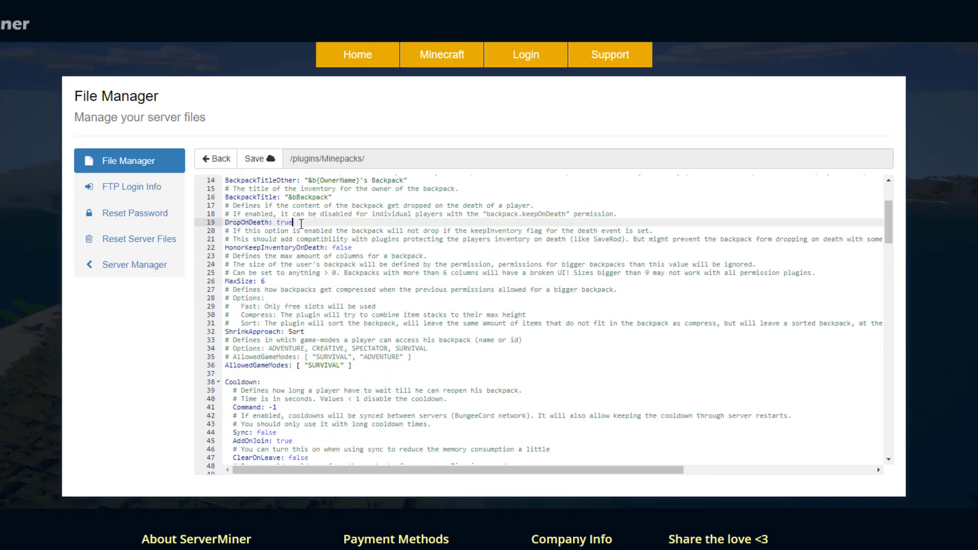
left_click_drag(565, 216, 496, 218)
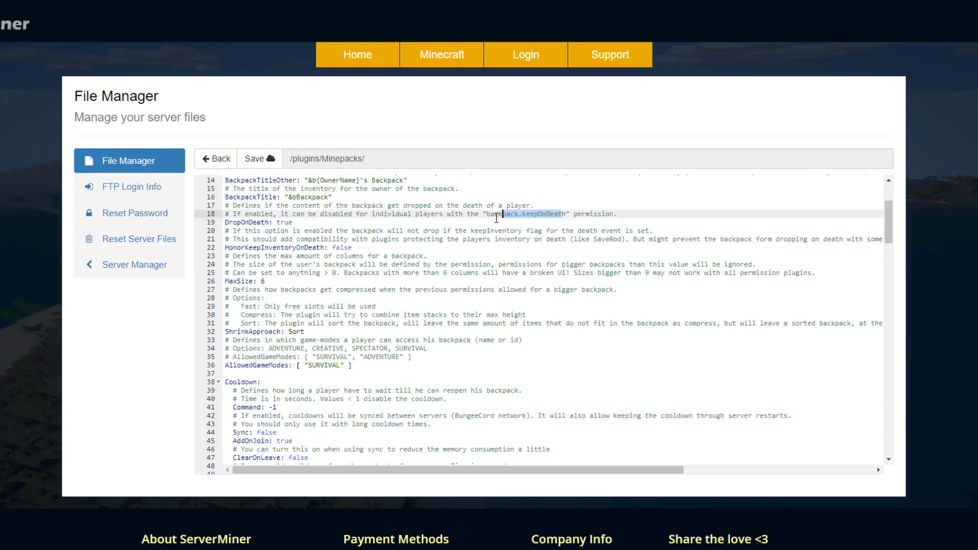
left_click(516, 222)
scroll(305, 229, "up", 3)
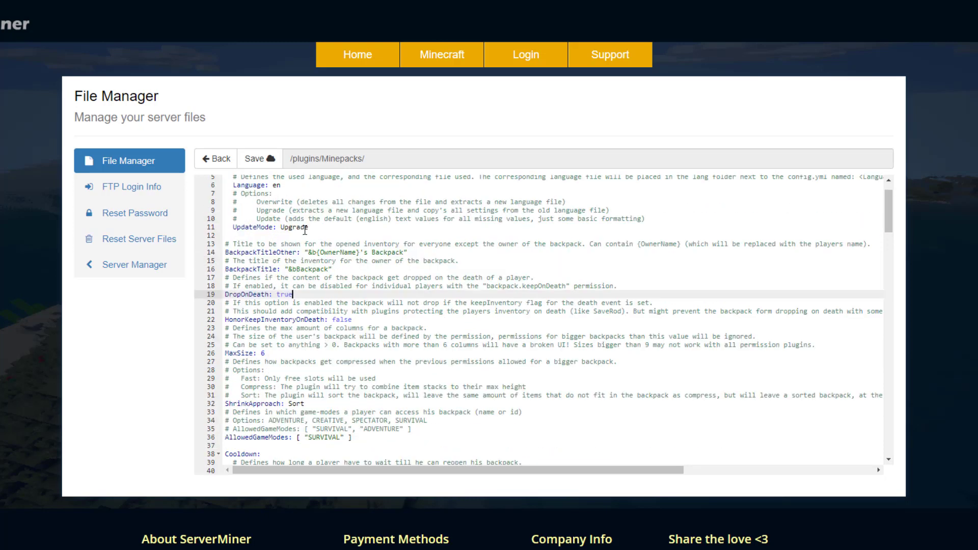
scroll(325, 277, "down", 3)
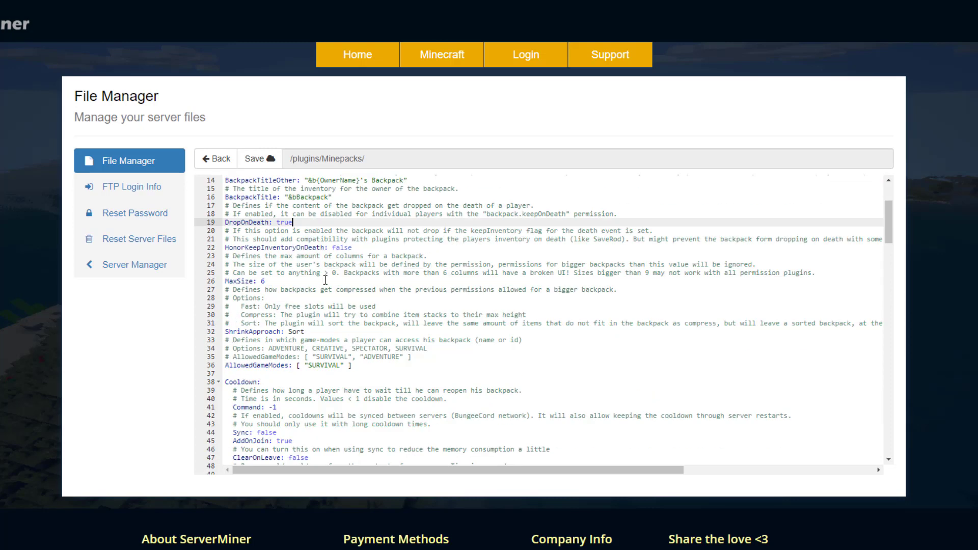
left_click(271, 283)
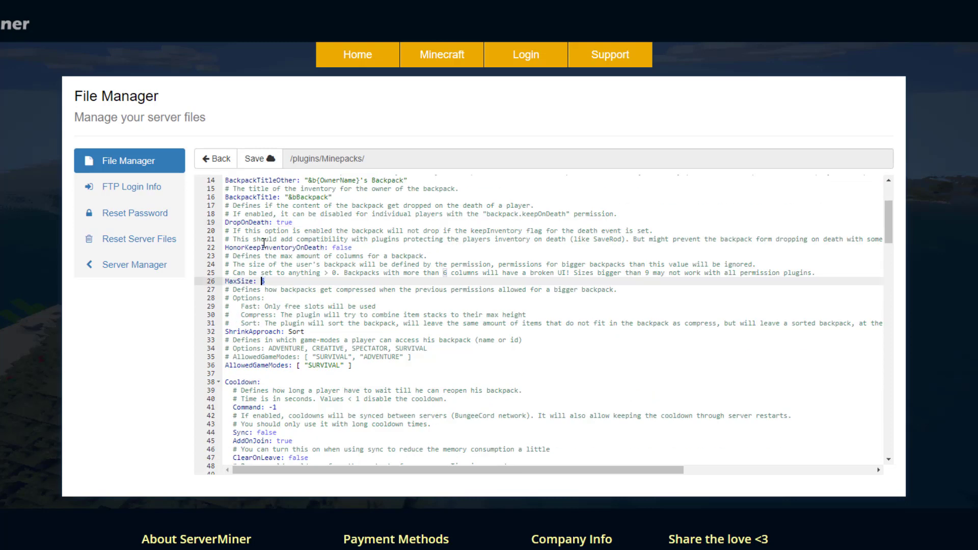
scroll(300, 280, "down", 4)
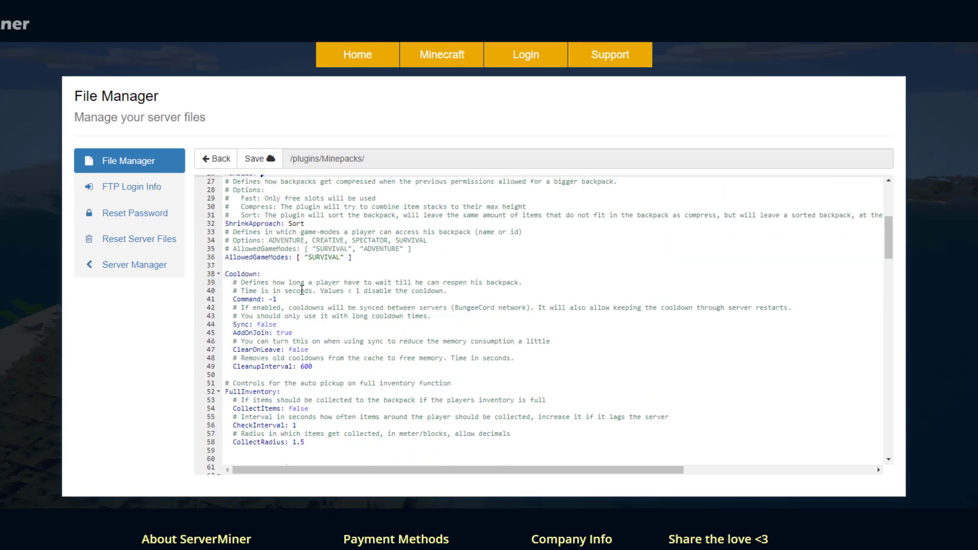
left_click_drag(234, 257, 304, 259)
left_click(322, 258)
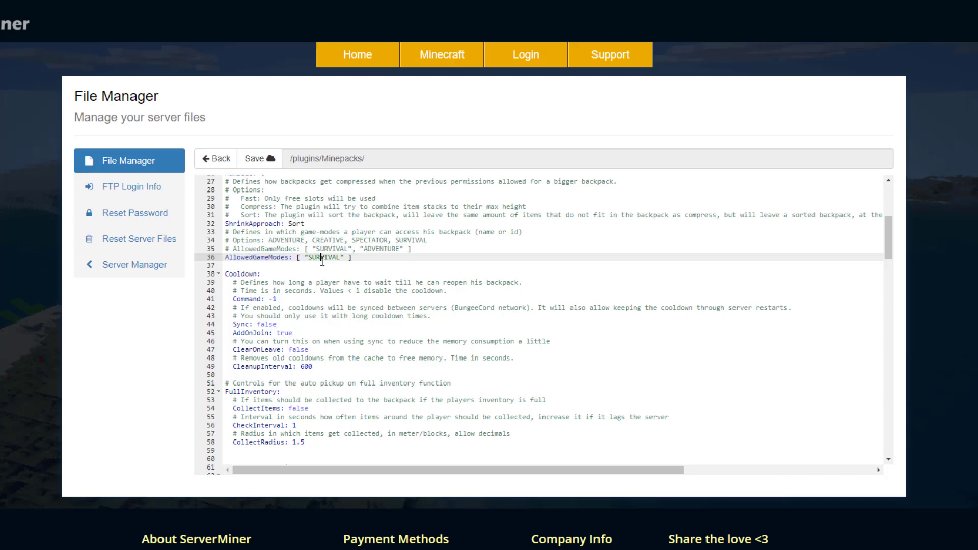
scroll(354, 284, "down", 2)
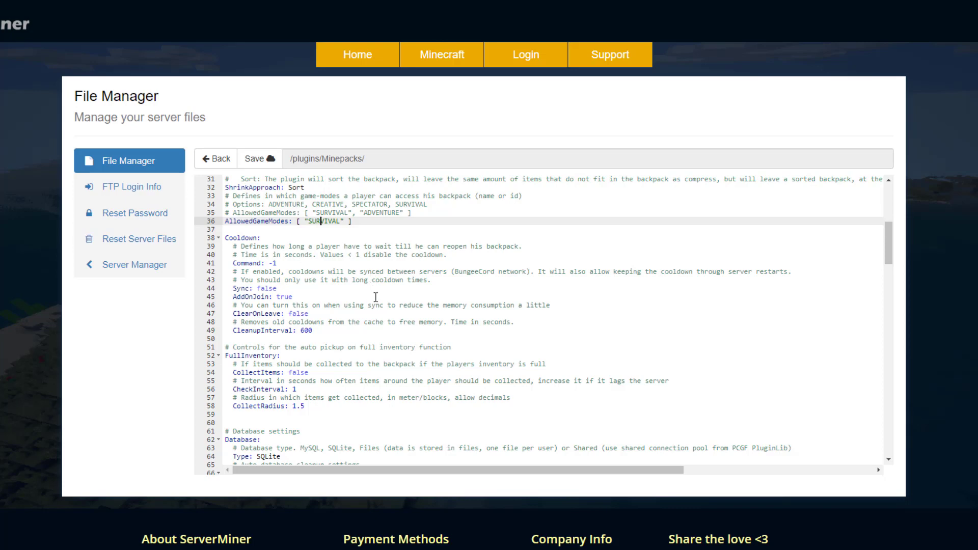
scroll(376, 297, "down", 5)
Step: Change CollectItems under FullInventory from false to true, then point out CollectRadius 1.5
left_click_drag(226, 212, 341, 263)
left_click(336, 268)
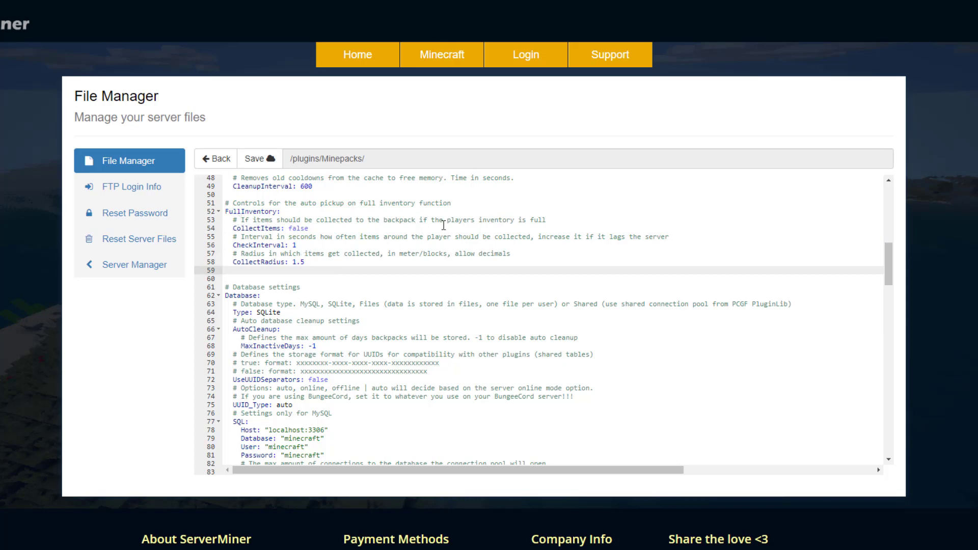
left_click_drag(314, 230, 293, 232)
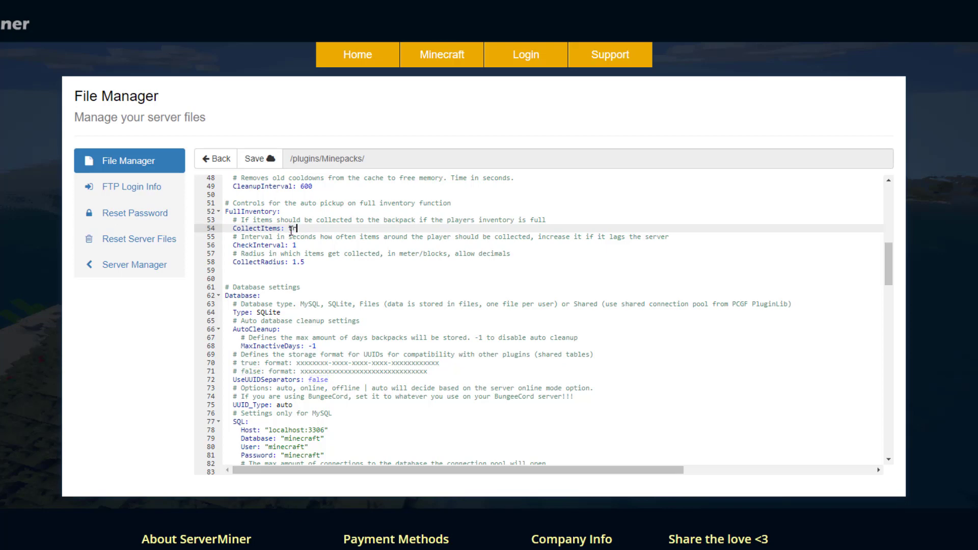
left_click(335, 272)
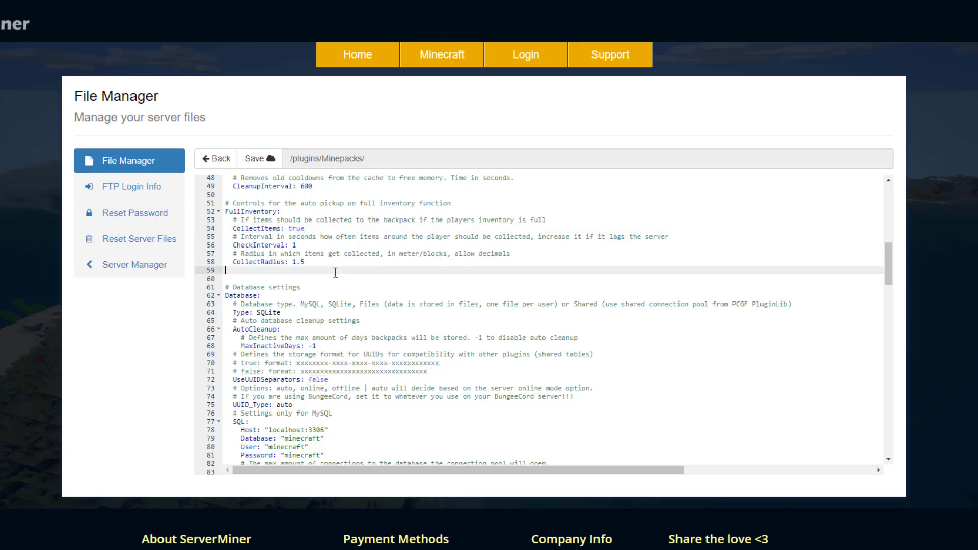
left_click_drag(314, 262, 297, 263)
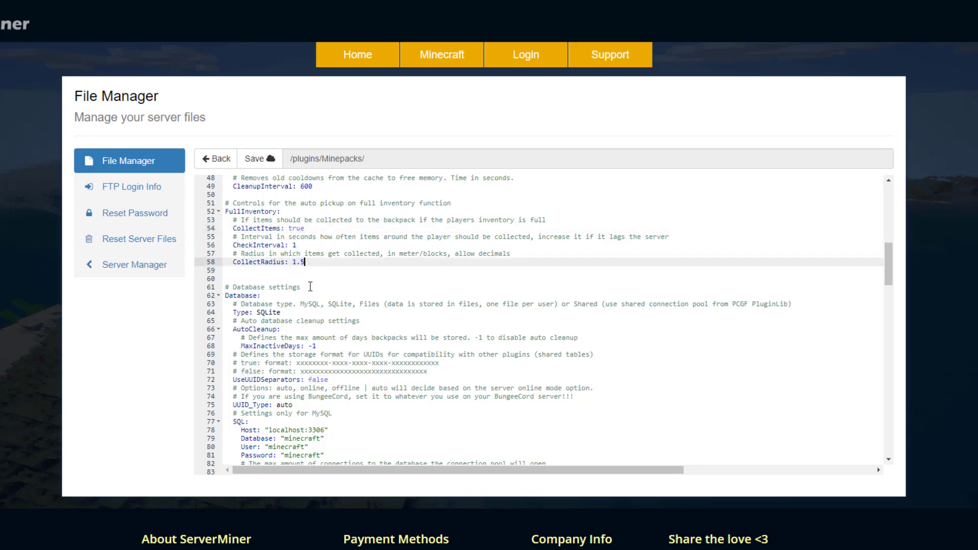
double_click(425, 253)
left_click(387, 278)
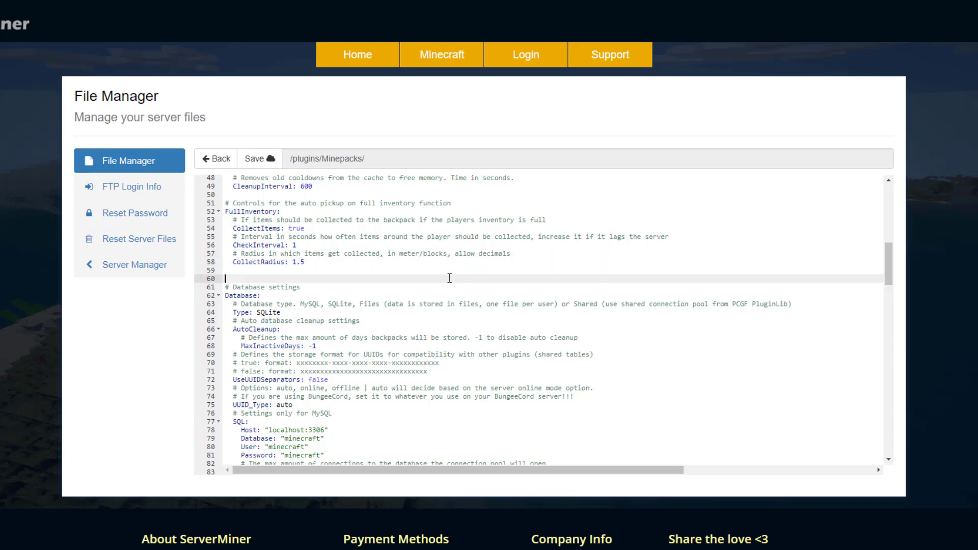
Step: Review the item filter blacklist and Materials, then add "creative" to FilteredWorlds
scroll(393, 328, "down", 14)
left_click_drag(300, 257, 281, 256)
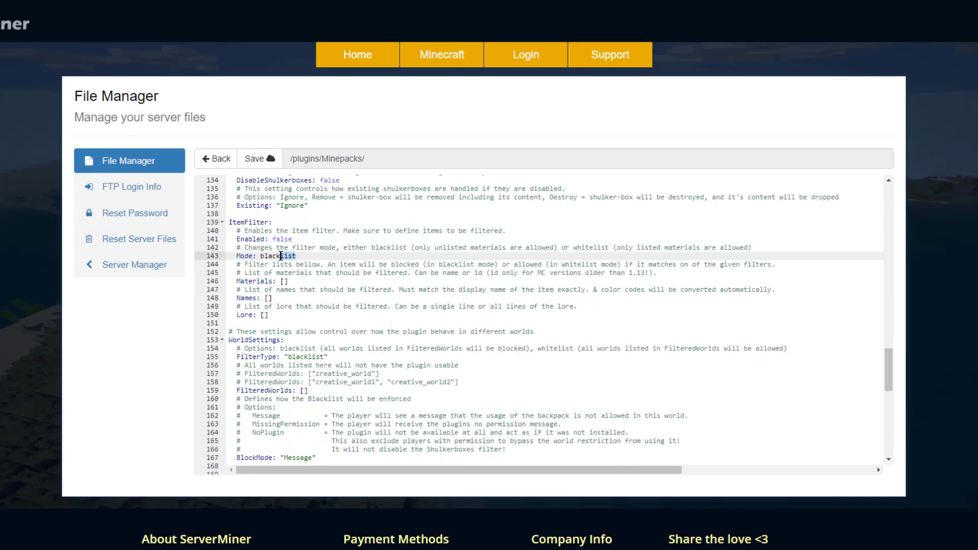
left_click(343, 284)
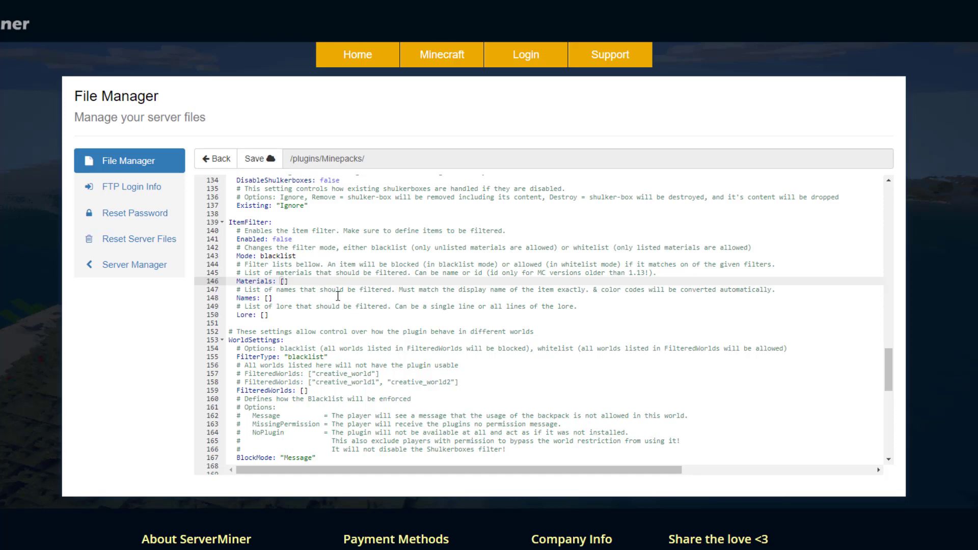
scroll(383, 326, "down", 2)
left_click(426, 358)
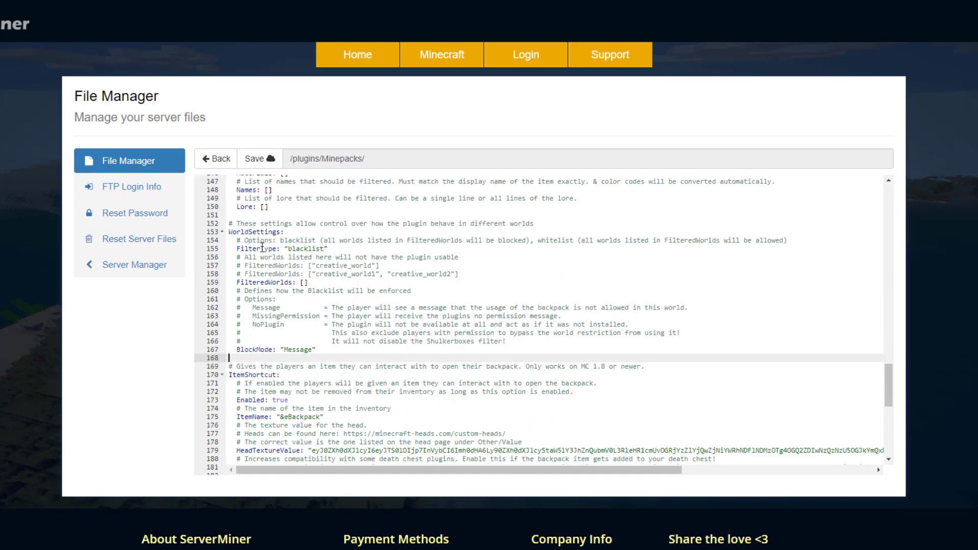
left_click(314, 284)
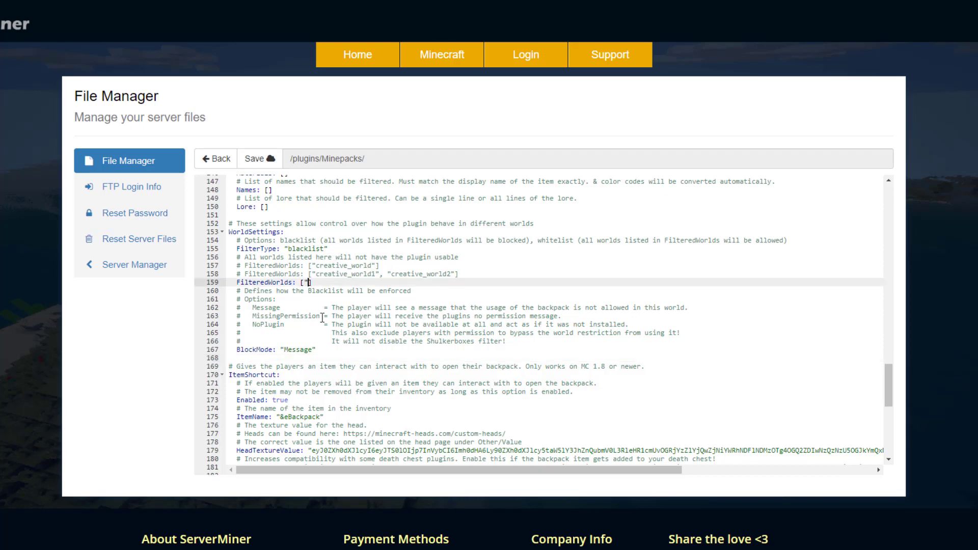
type("\"creative+")
key("BackSpace")
key("BackSpace")
Step: Point out the ItemShortcut Enabled, item name and head texture settings
scroll(322, 317, "down", 3)
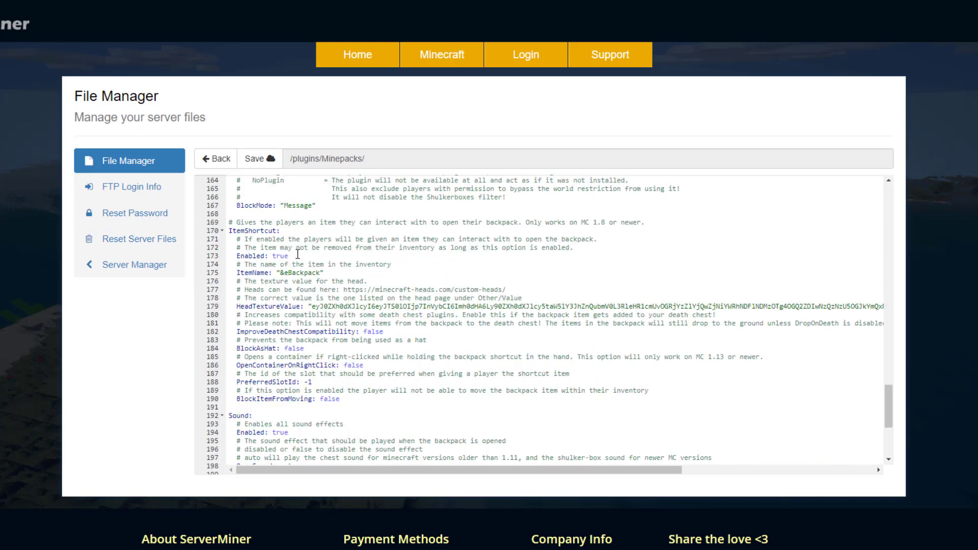
left_click_drag(298, 256, 245, 256)
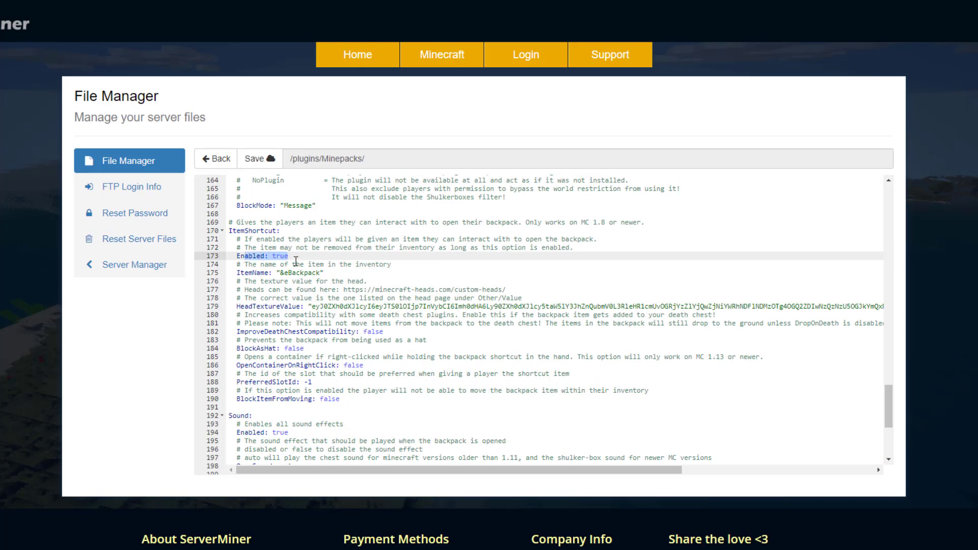
left_click(285, 274)
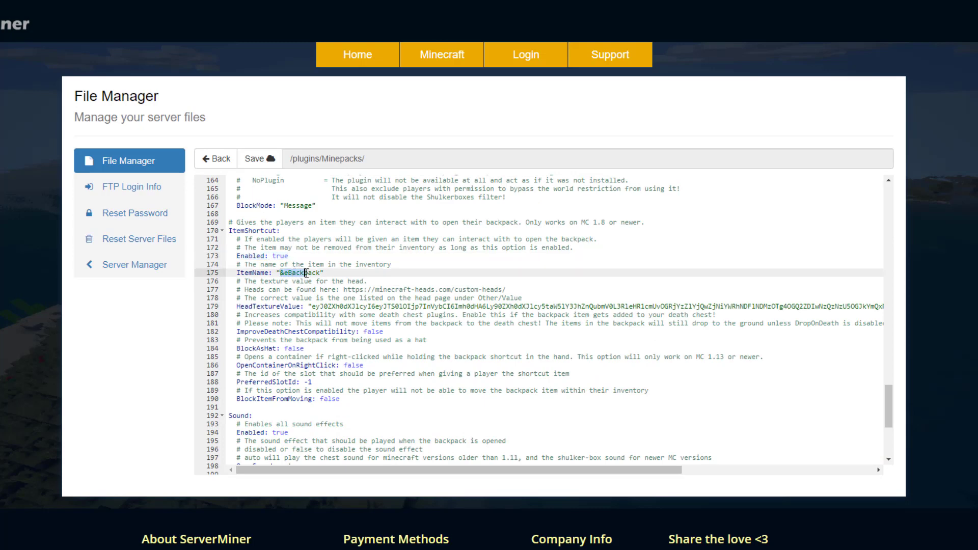
scroll(277, 272, "down", 1)
left_click(277, 271)
left_click_drag(309, 270, 543, 271)
left_click(475, 306)
Step: Point out PreferredSlotId -1 and the sound settings, then return to the file list
scroll(474, 306, "down", 2)
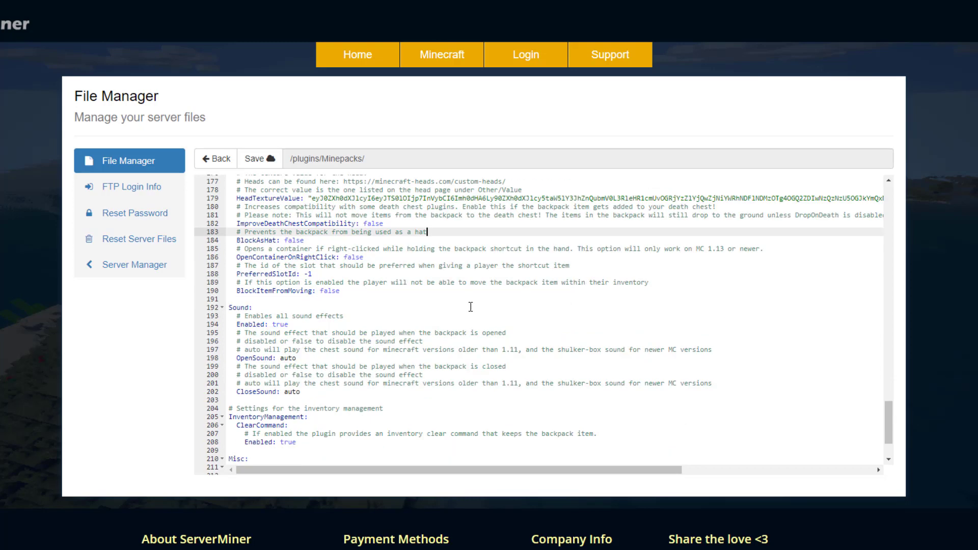
double_click(321, 274)
left_click(354, 316)
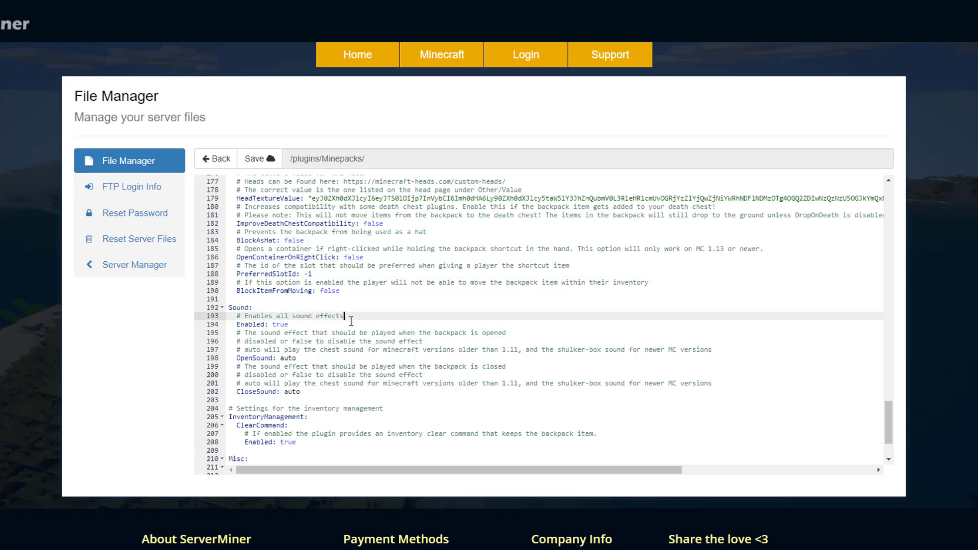
scroll(326, 321, "down", 2)
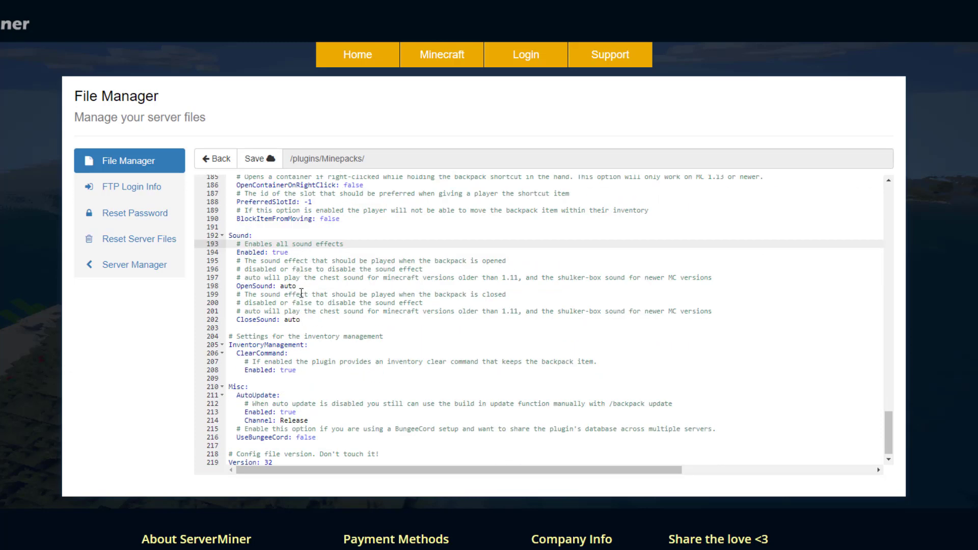
scroll(300, 295, "down", 2)
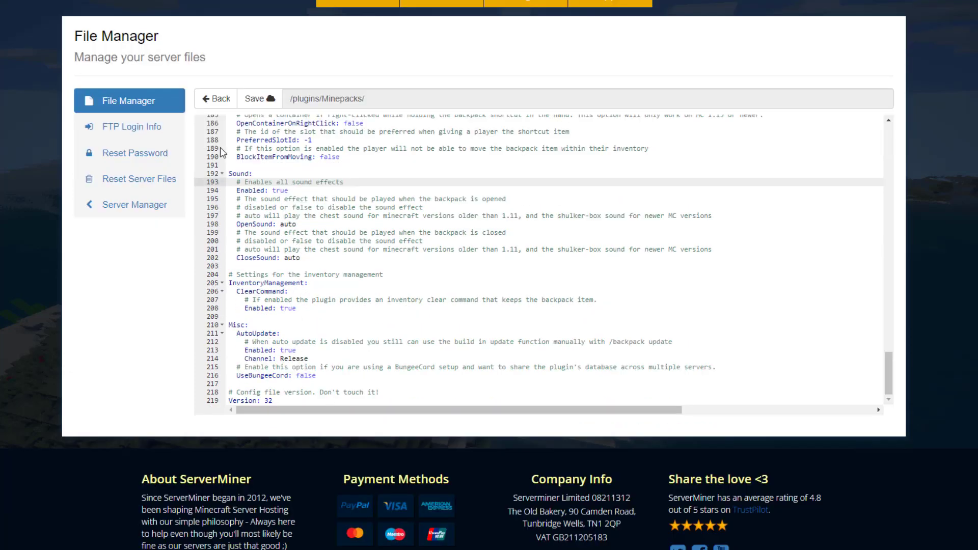
left_click(218, 98)
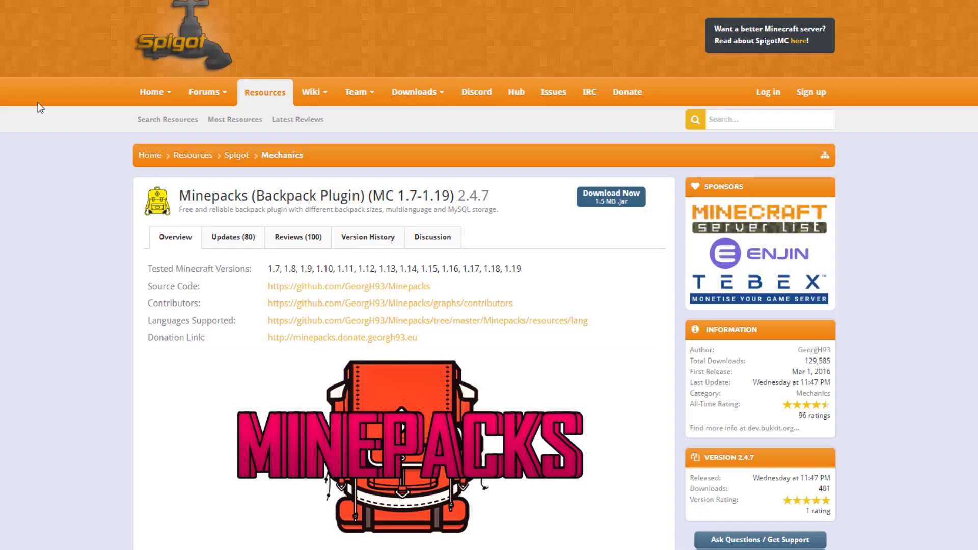
Step: Scroll to Permissions, expand the spoiler, and highlight backpack.size.2 through backpack.size.6
scroll(283, 275, "down", 4)
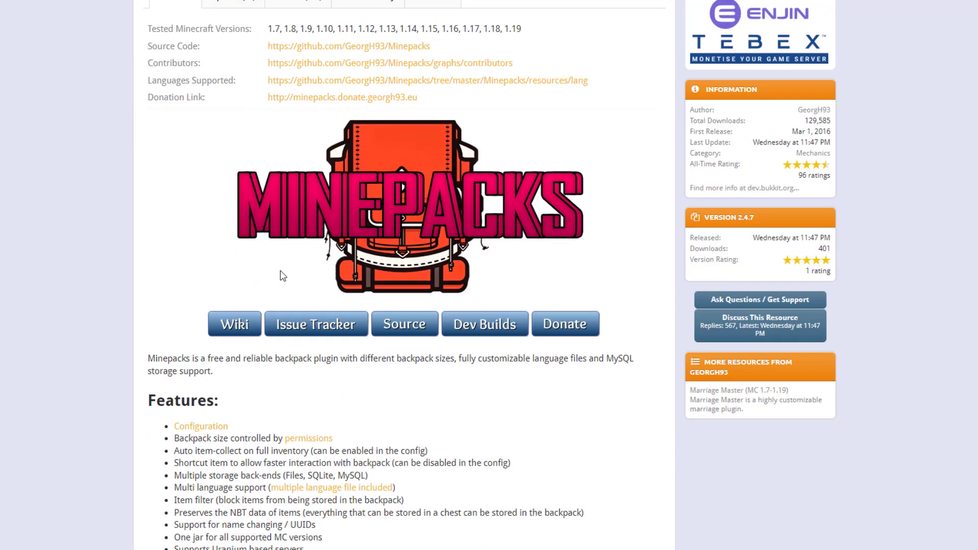
scroll(193, 262, "down", 6)
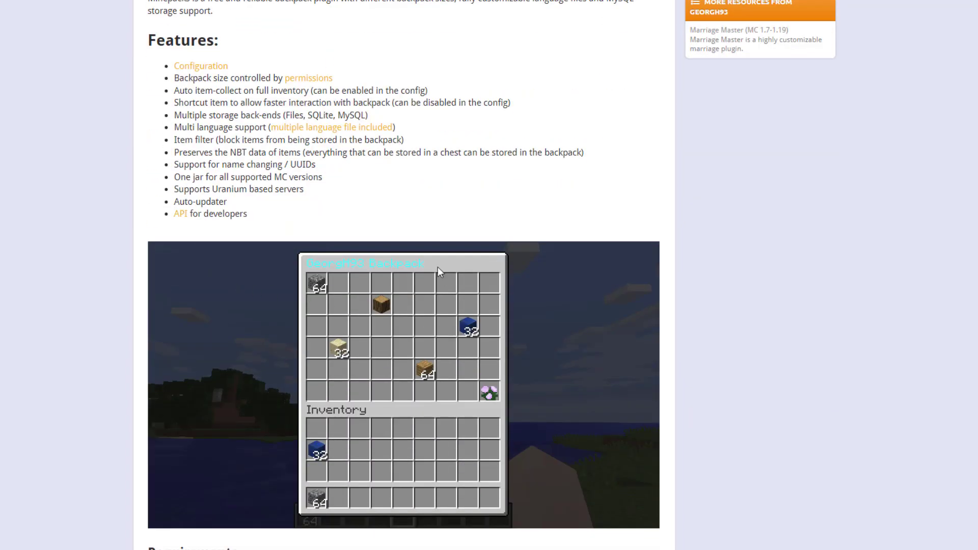
scroll(252, 225, "down", 4)
scroll(192, 257, "down", 4)
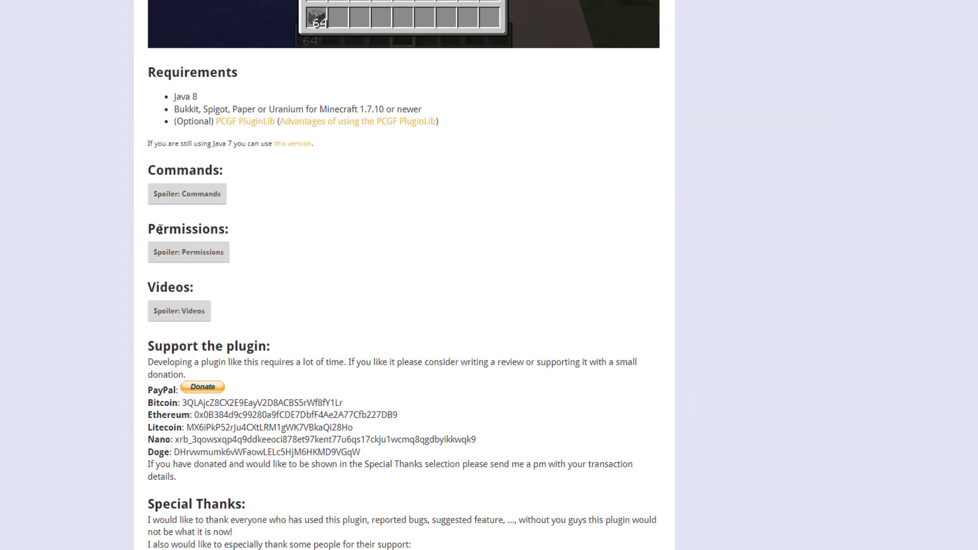
left_click(192, 255)
left_click_drag(180, 362, 271, 362)
left_click(227, 361)
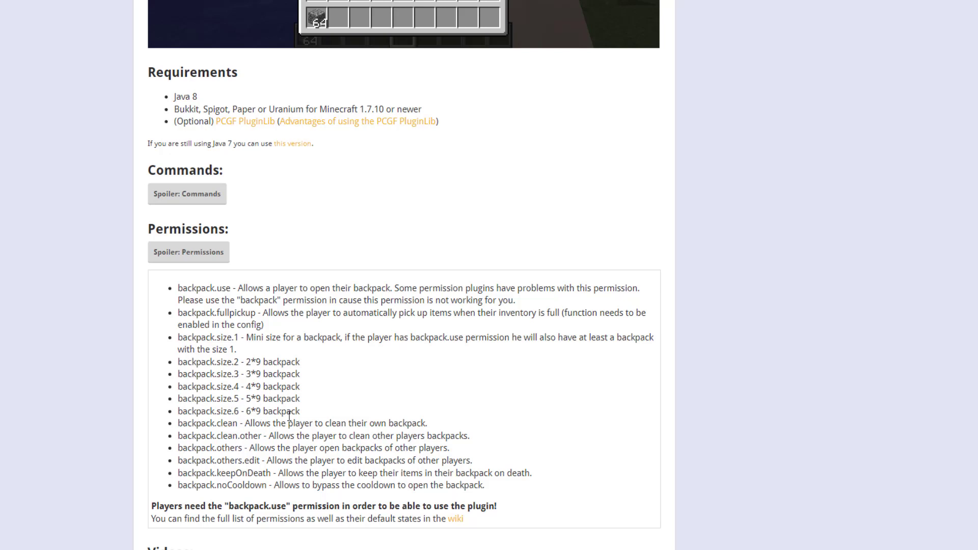
left_click_drag(313, 412, 179, 365)
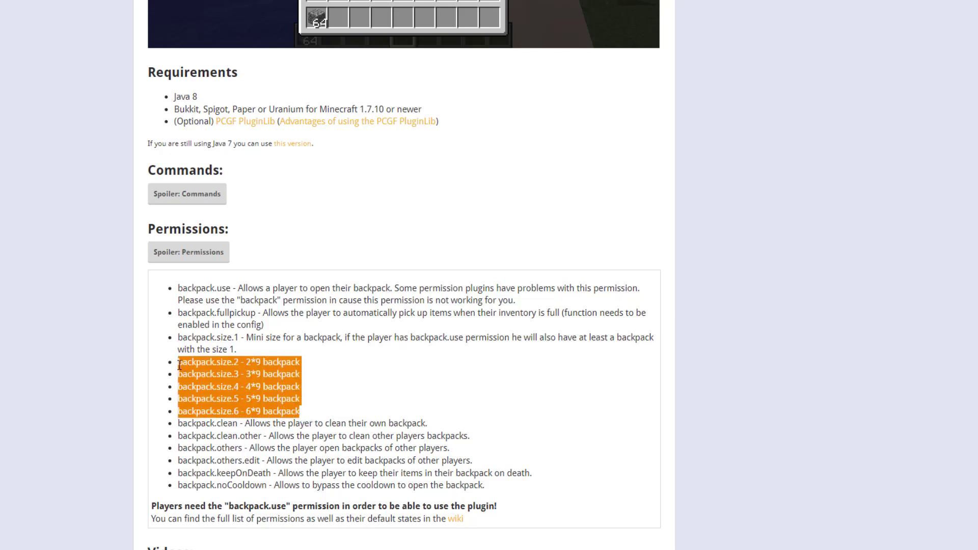